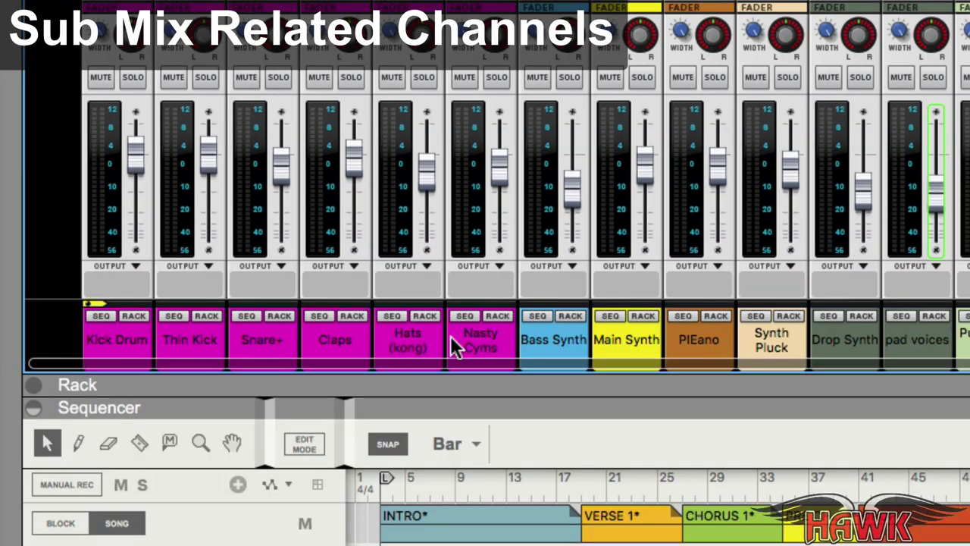
Route the Nasty Cyms channel to a new output bus and rename the bus DRUMS.
left_click(493, 343)
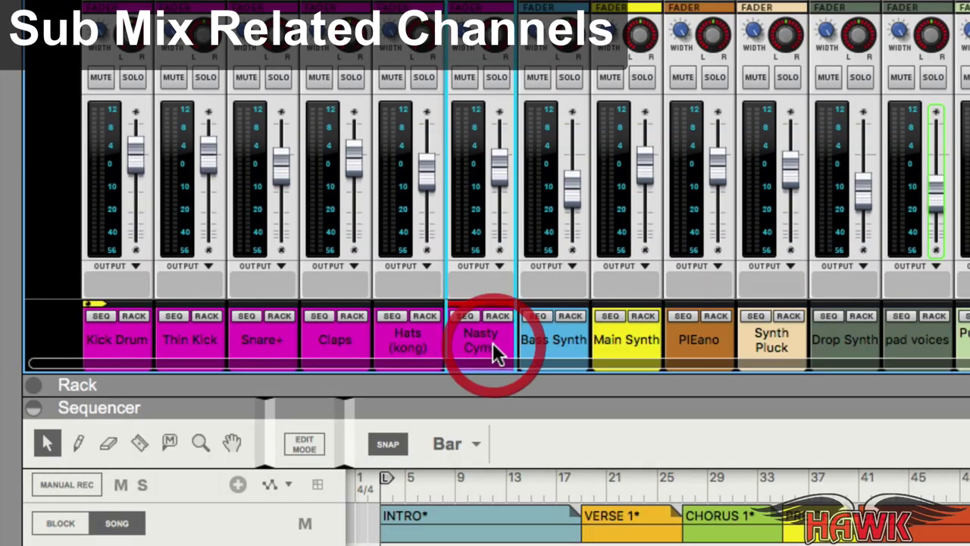
left_click(484, 277)
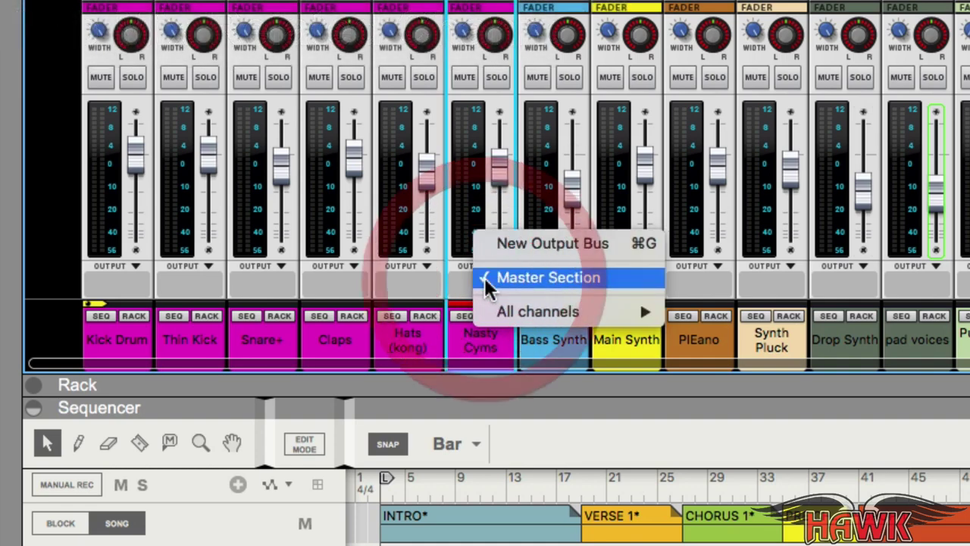
left_click(572, 245)
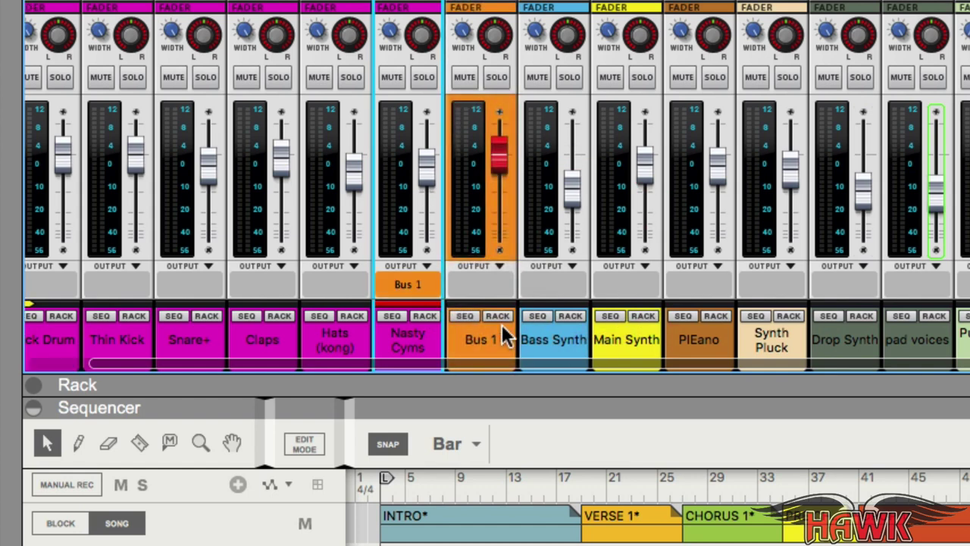
double_click(482, 338)
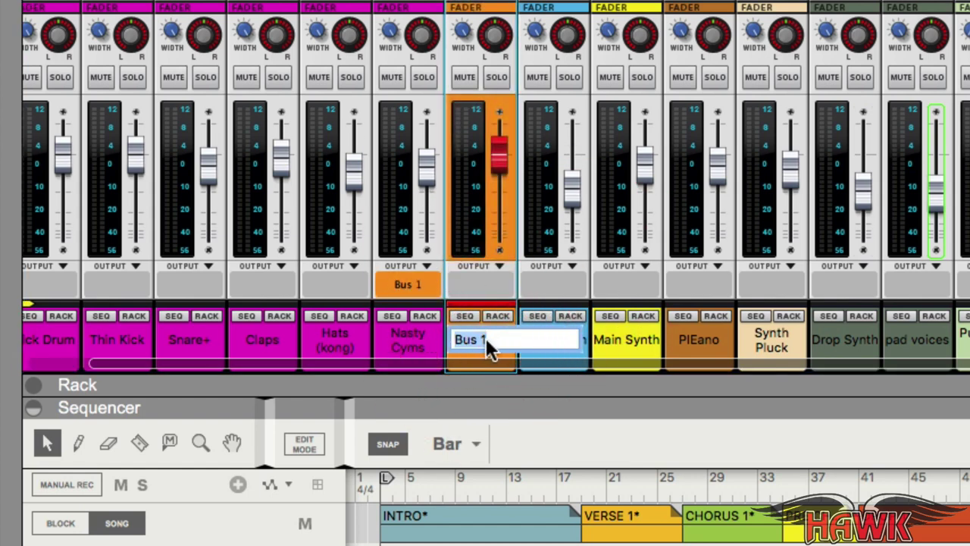
type("DRUMS")
key("Return")
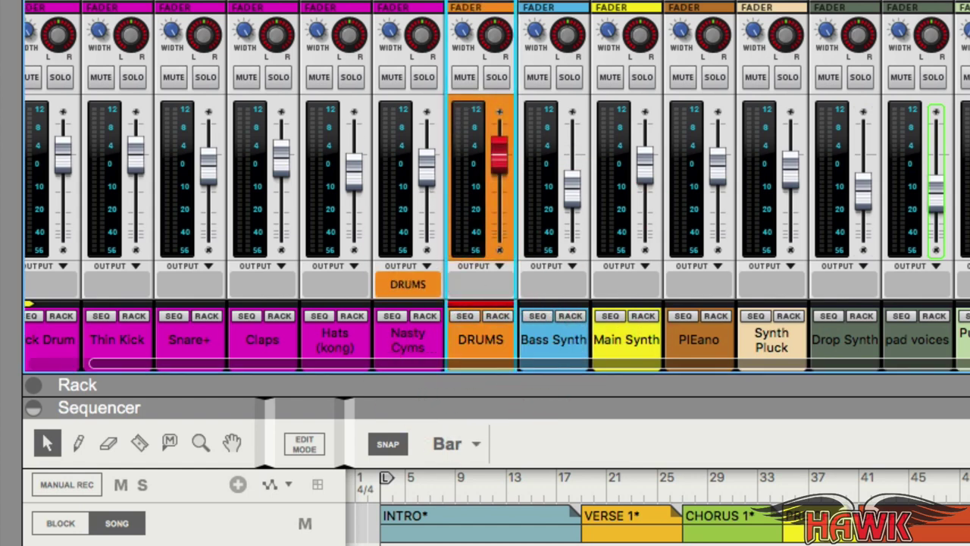
Route the Hats (kong), Claps, Snare+, Thin Kick and Kick Drum channel outputs to the DRUMS bus.
left_click(346, 265)
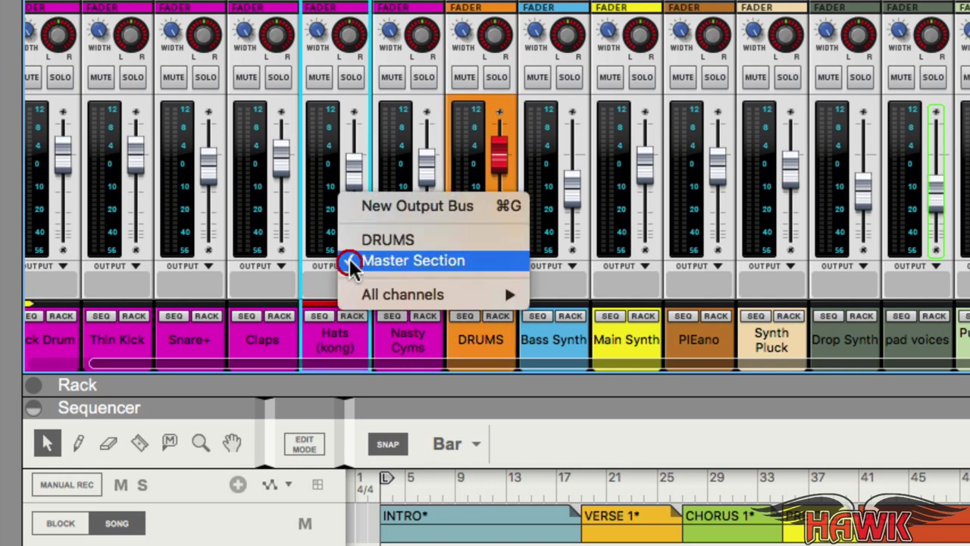
left_click(399, 246)
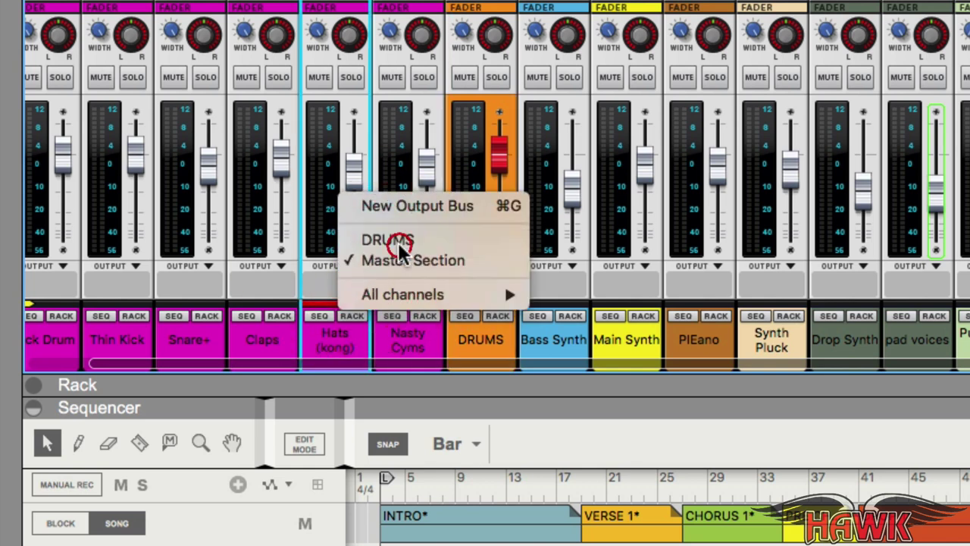
left_click(263, 266)
left_click(307, 244)
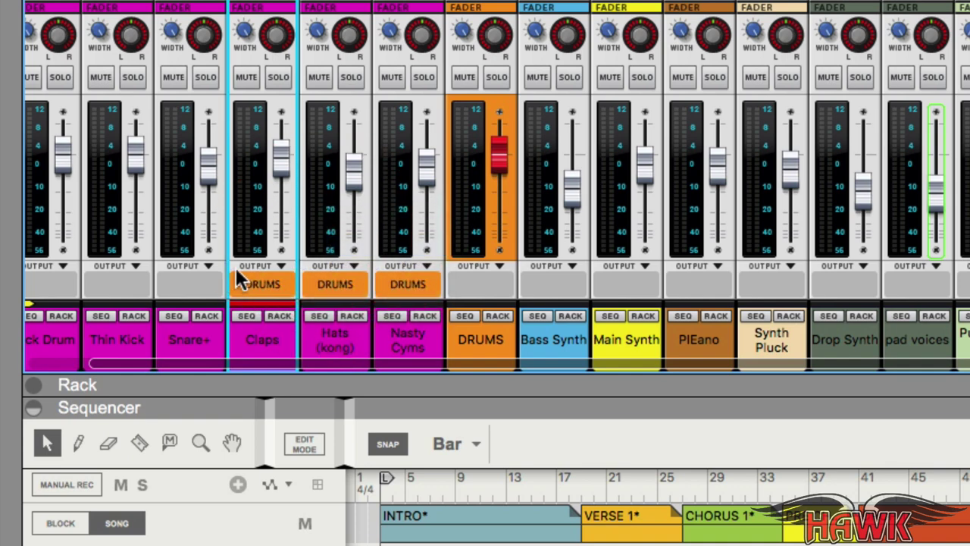
left_click(205, 266)
left_click(252, 247)
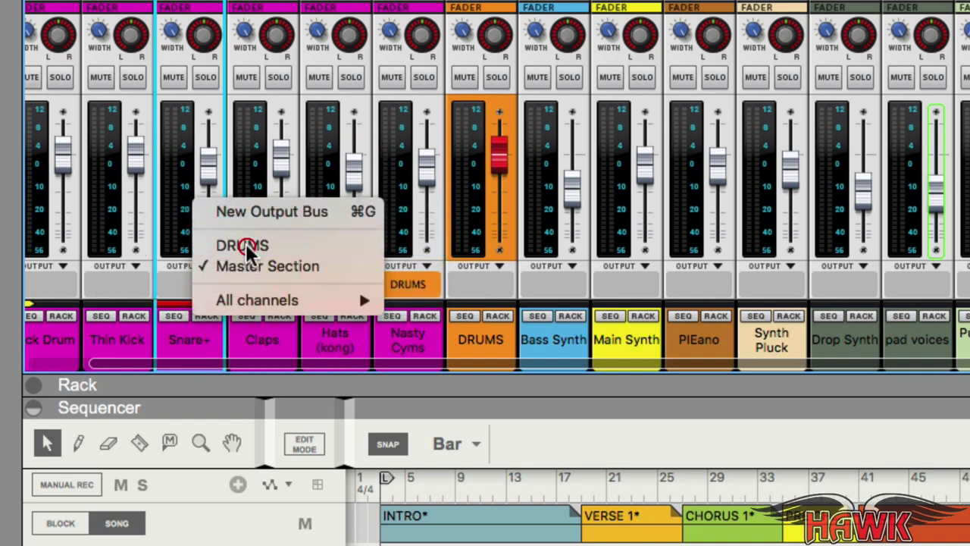
left_click(131, 269)
left_click(203, 242)
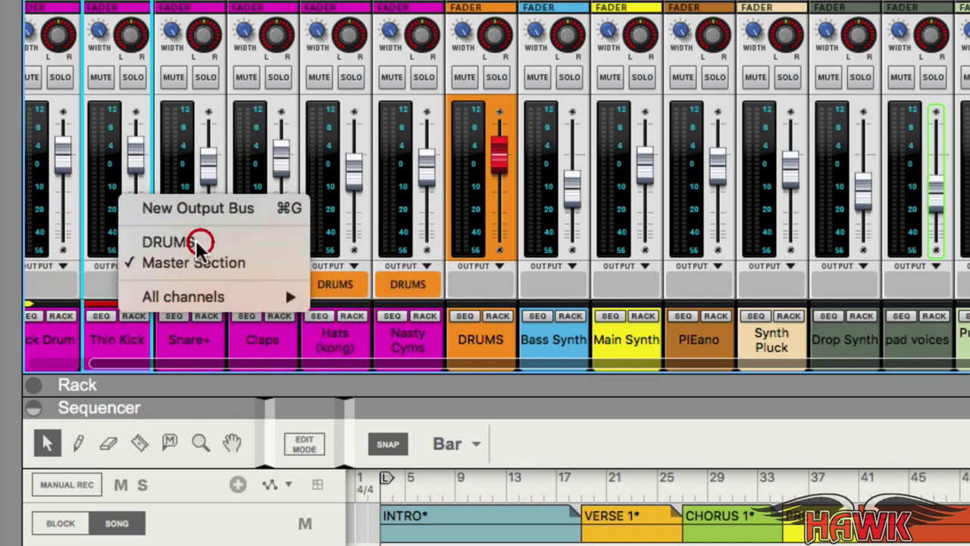
left_click(60, 266)
left_click(121, 251)
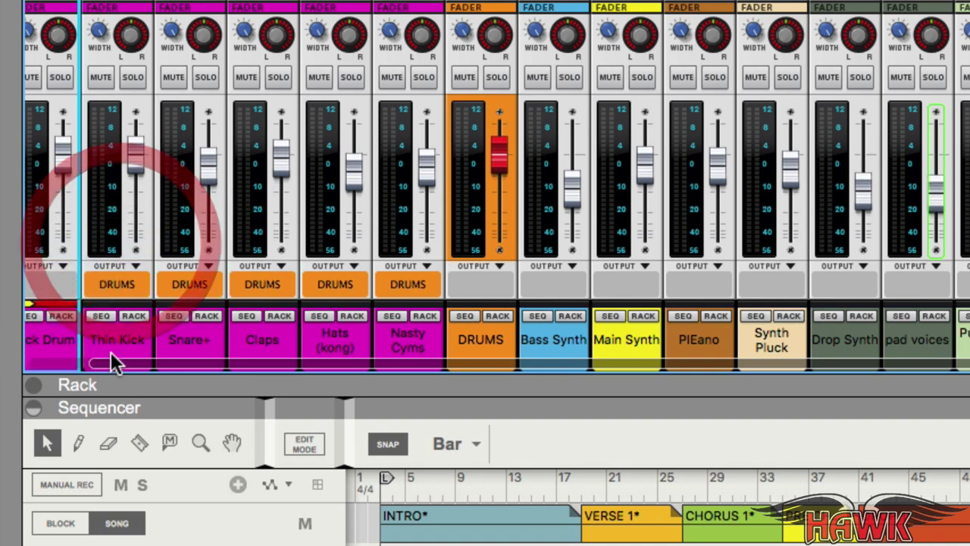
left_click_drag(83, 364, 63, 362)
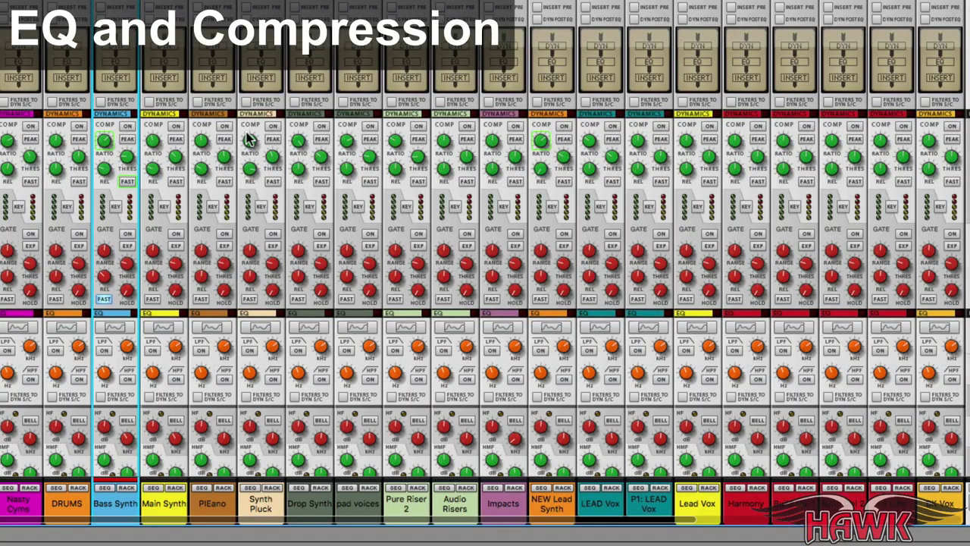
Show the Bass Synth channel's Spectrum EQ and enable its high-pass filter at about 48 Hz.
left_click(111, 327)
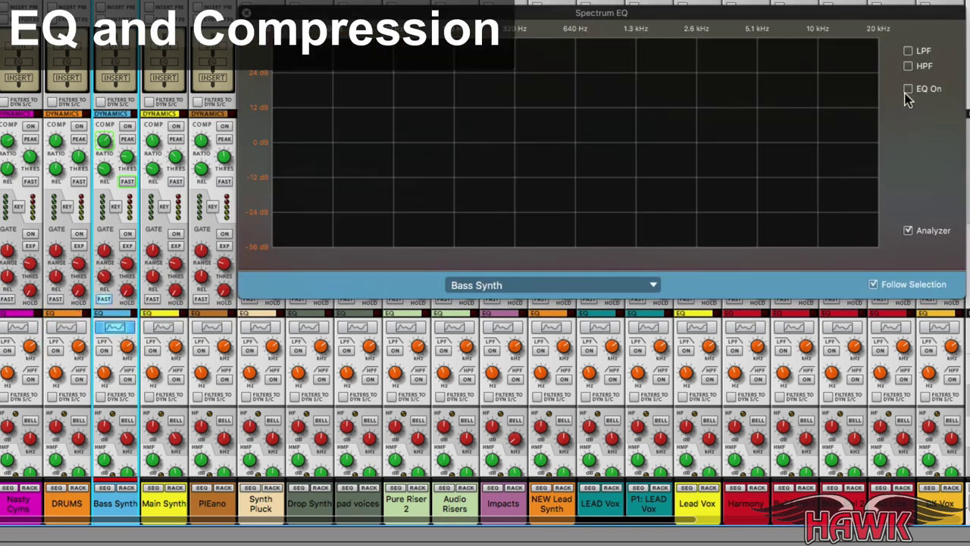
left_click(908, 66)
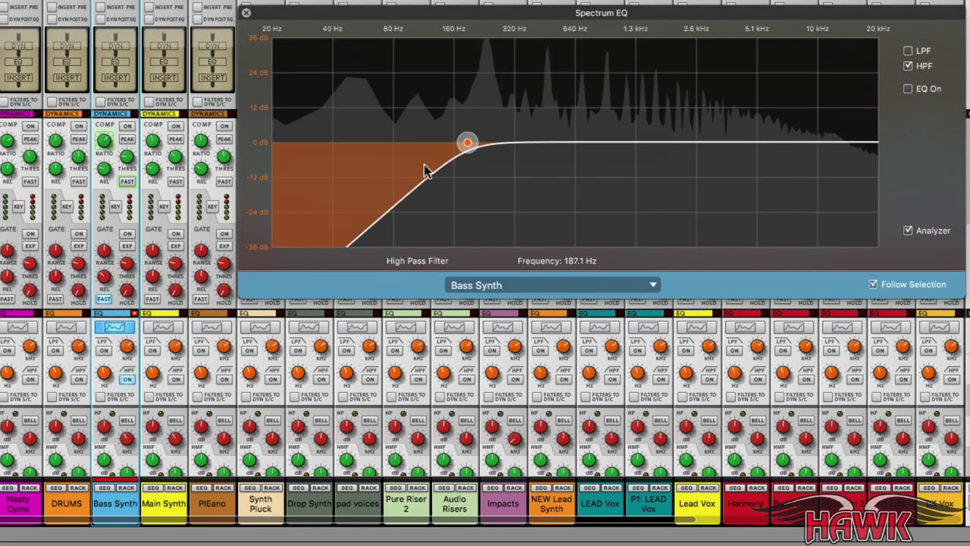
left_click_drag(464, 147, 345, 144)
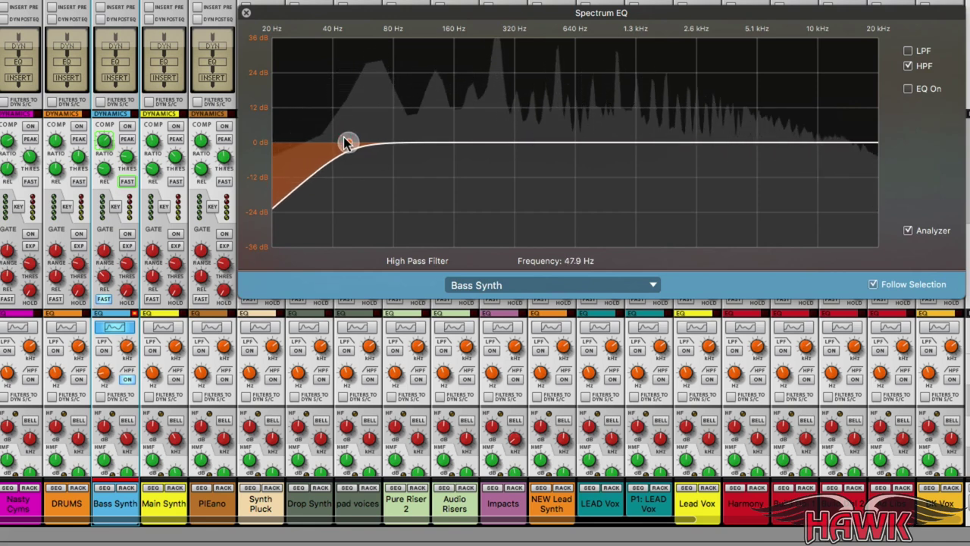
Enable the Bass Synth EQ bands, reset the low band to 0 dB and boost the low mids about 1.6 dB at 200 Hz.
left_click(909, 91)
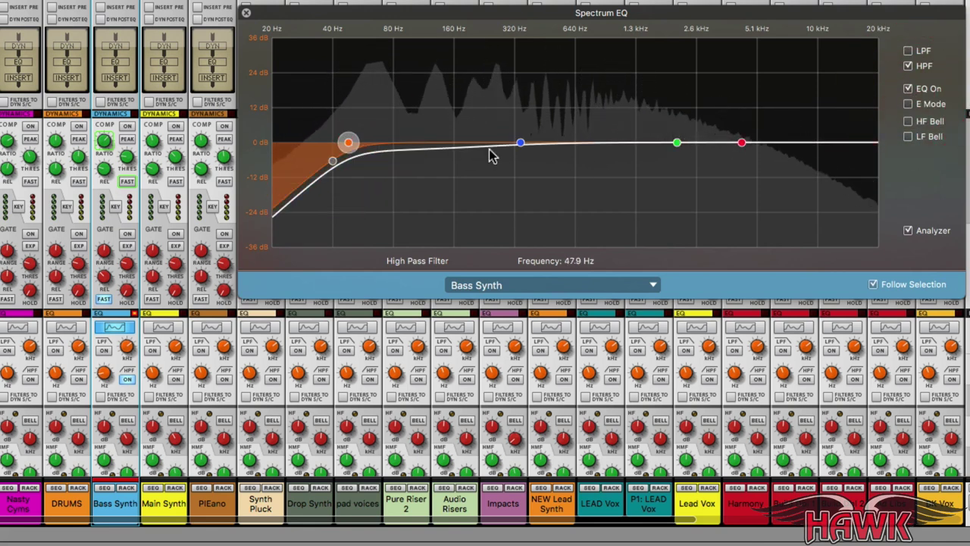
left_click(676, 143)
left_click(333, 162)
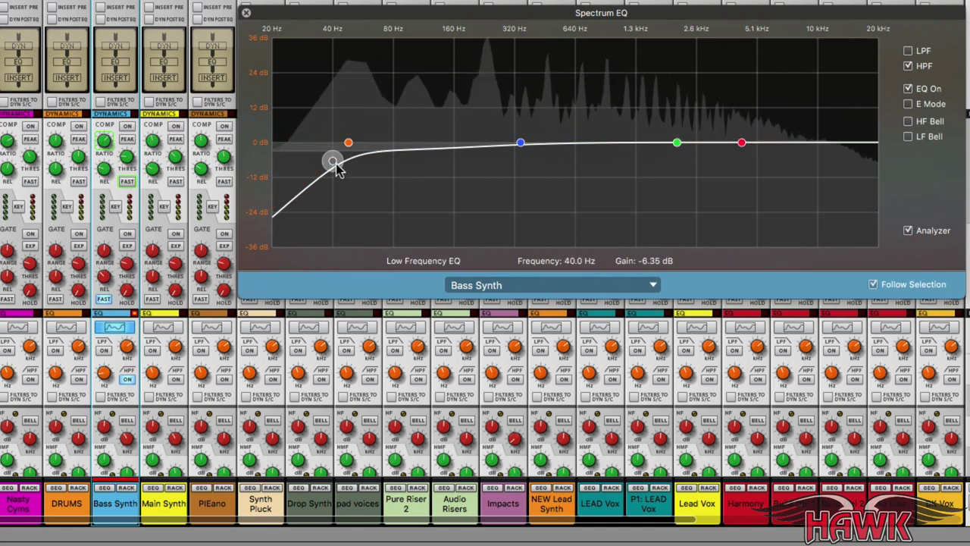
left_click_drag(337, 163, 350, 116)
left_click(348, 144)
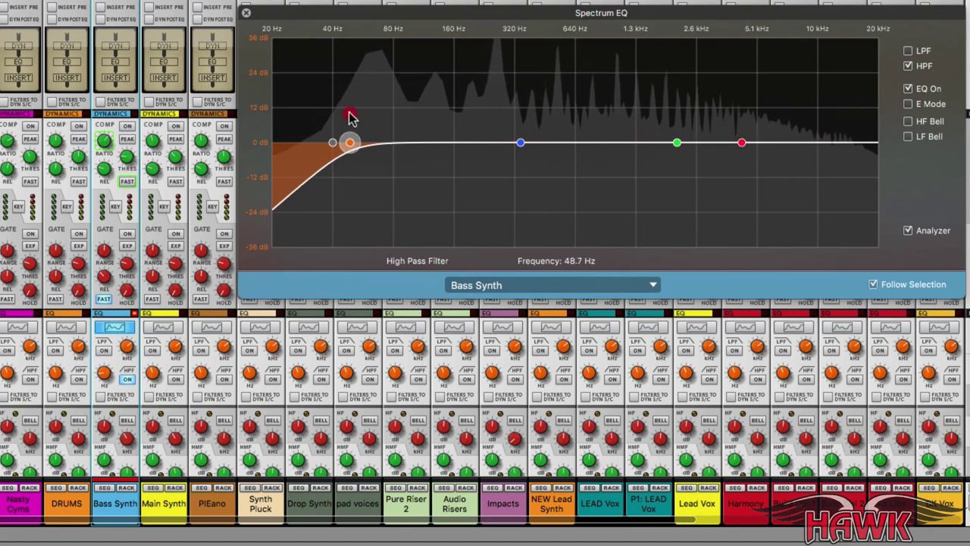
left_click(334, 144)
left_click_drag(520, 143, 451, 143)
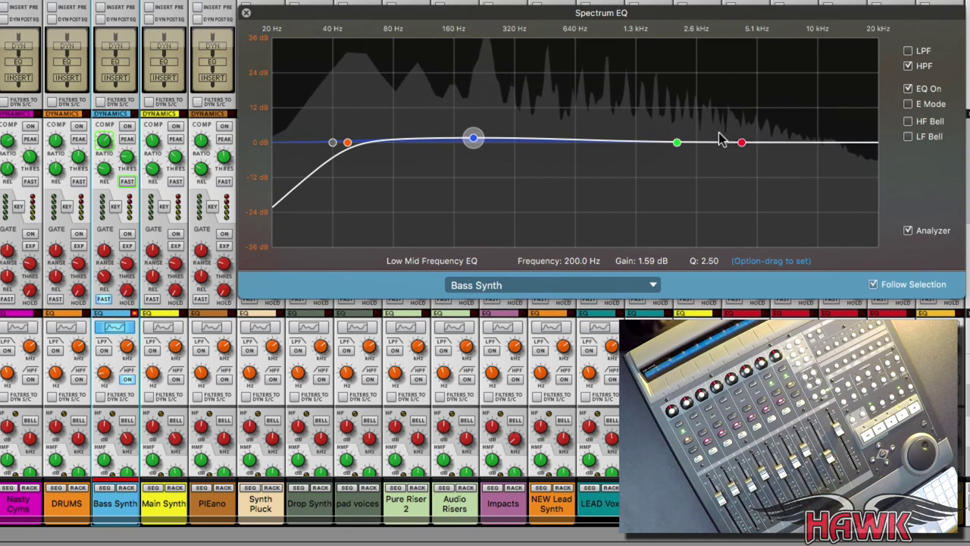
left_click(246, 13)
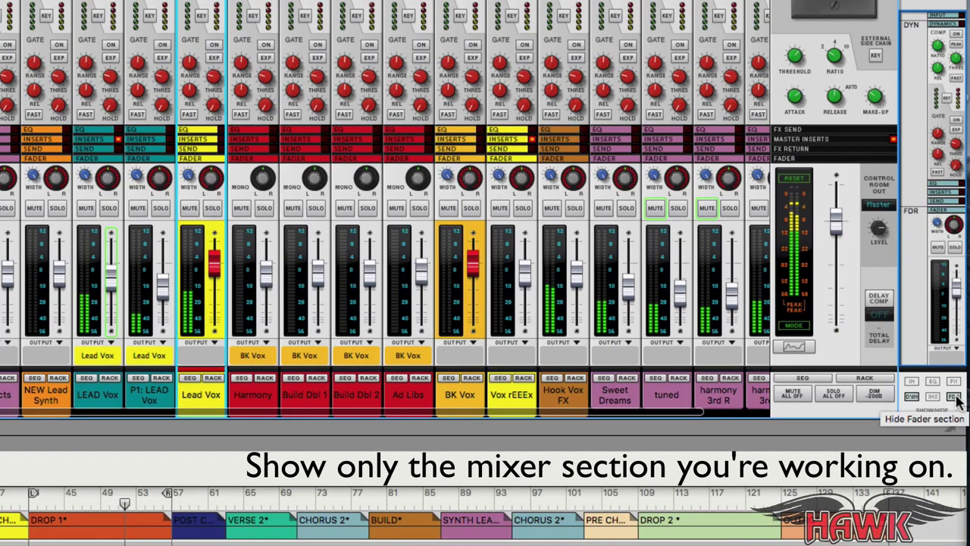
Hide the mixer's Fader section and briefly show and hide the Inserts and Input sections.
left_click(957, 401)
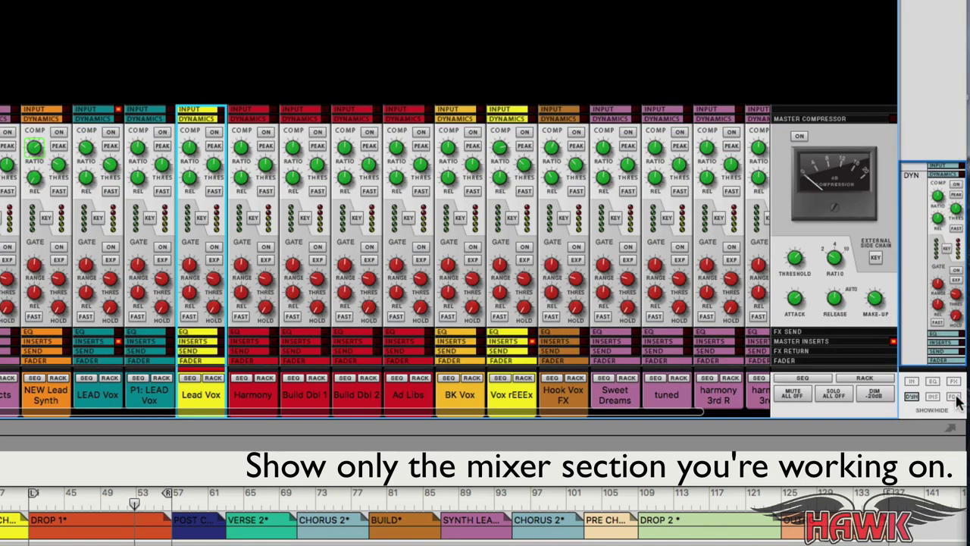
left_click(932, 399)
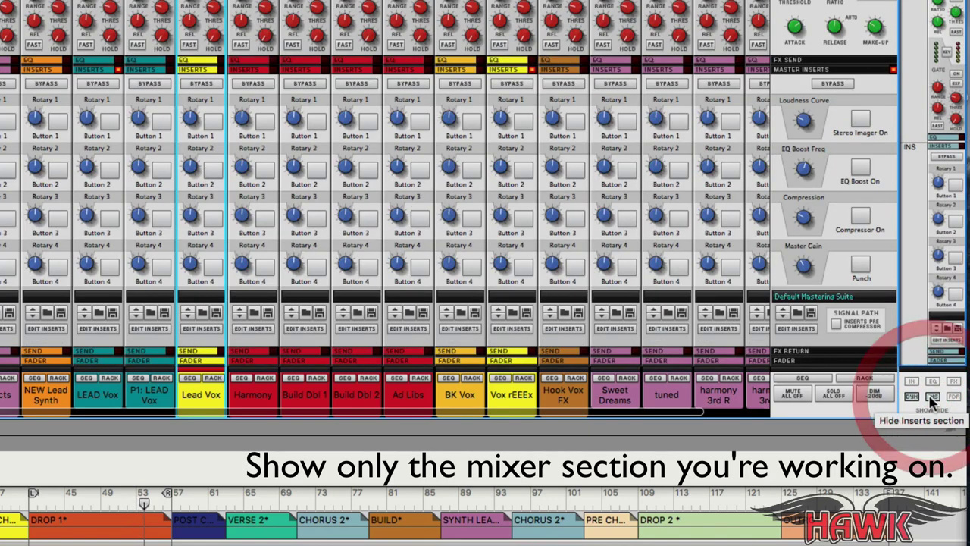
left_click(933, 399)
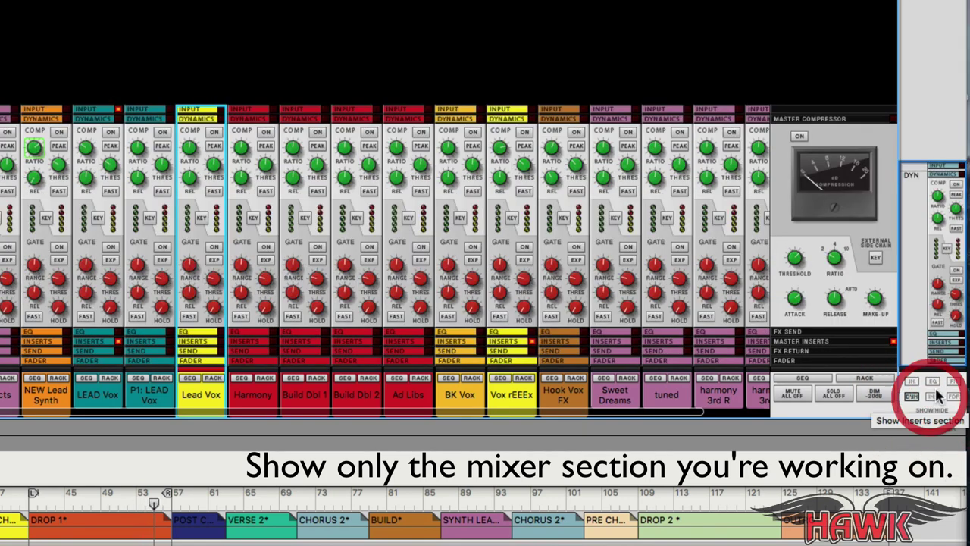
left_click(912, 387)
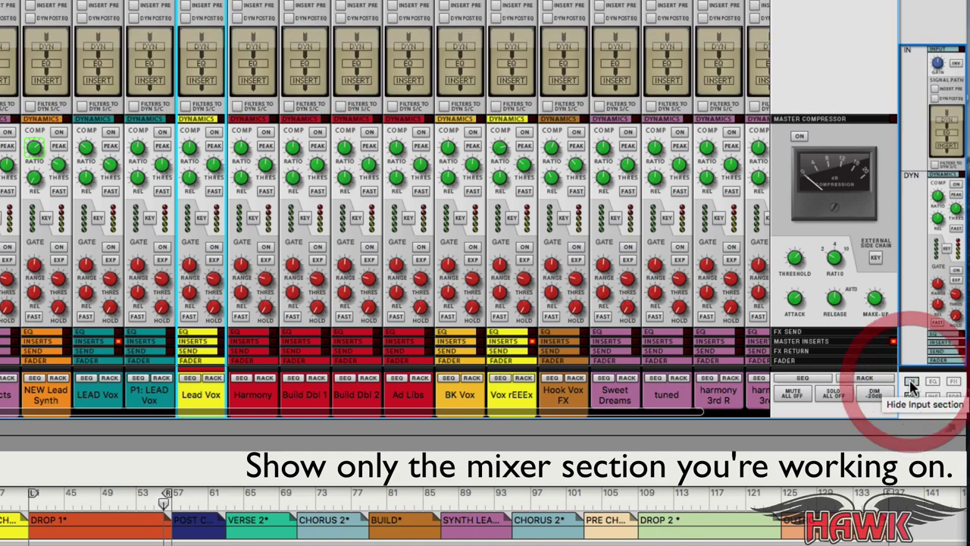
left_click(912, 386)
Display only the EQ and Fader sections of the mixer, hiding the Dynamics section.
left_click(933, 383)
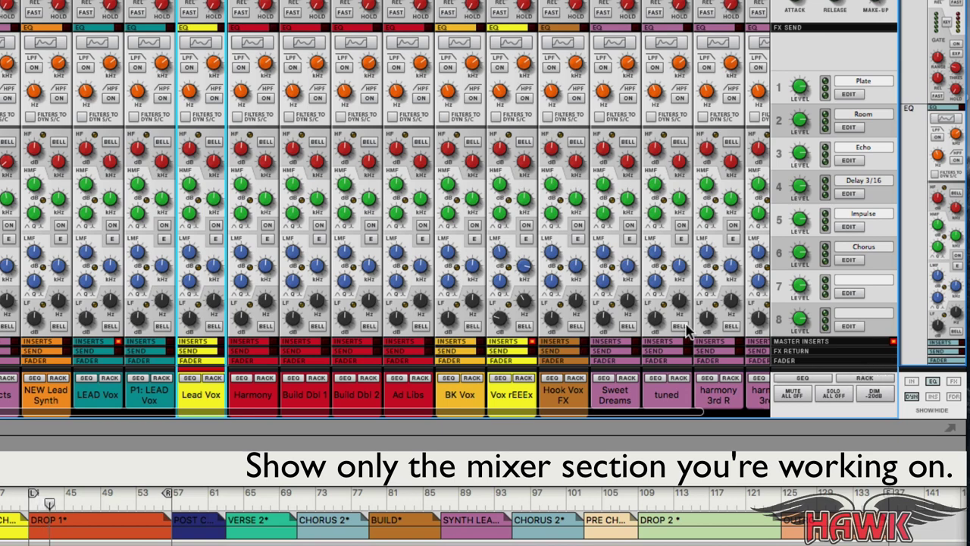
left_click(911, 397)
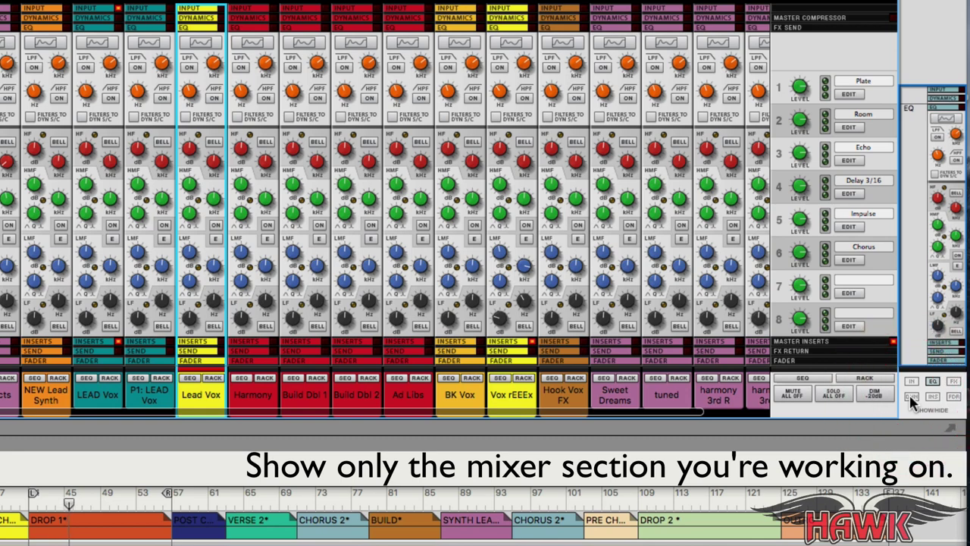
left_click(954, 400)
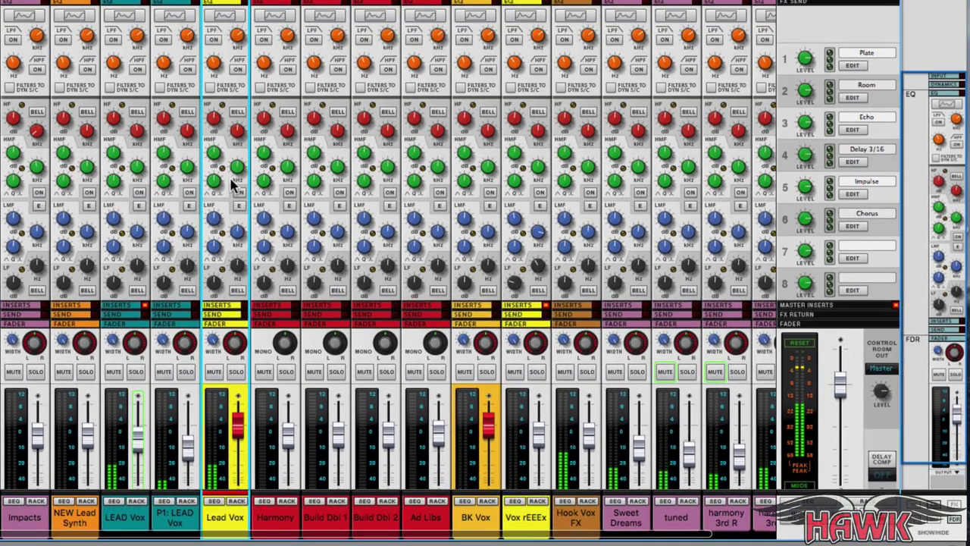
Enable the Lead Vox channel's EQ in Spectrum EQ and cut its low band about 4 dB at 40 Hz.
left_click(226, 17)
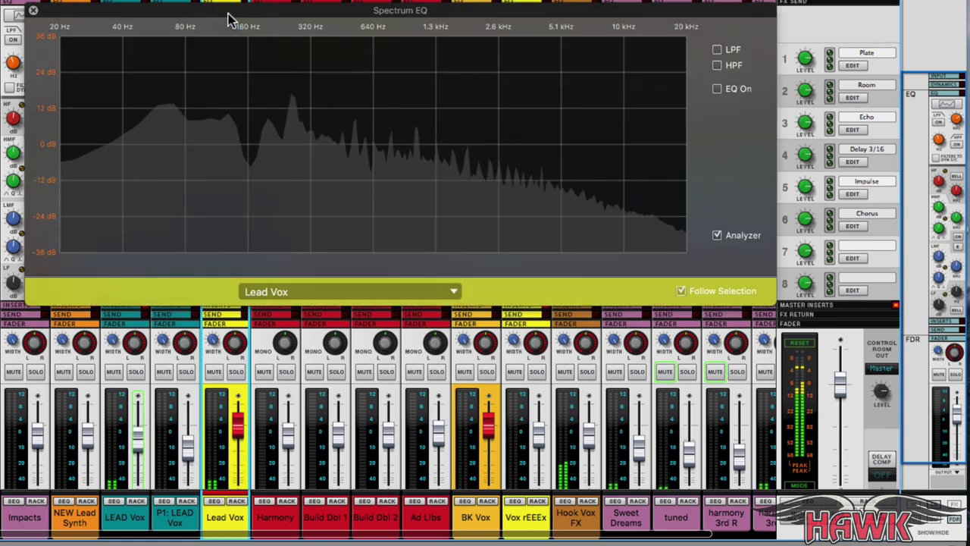
left_click(717, 88)
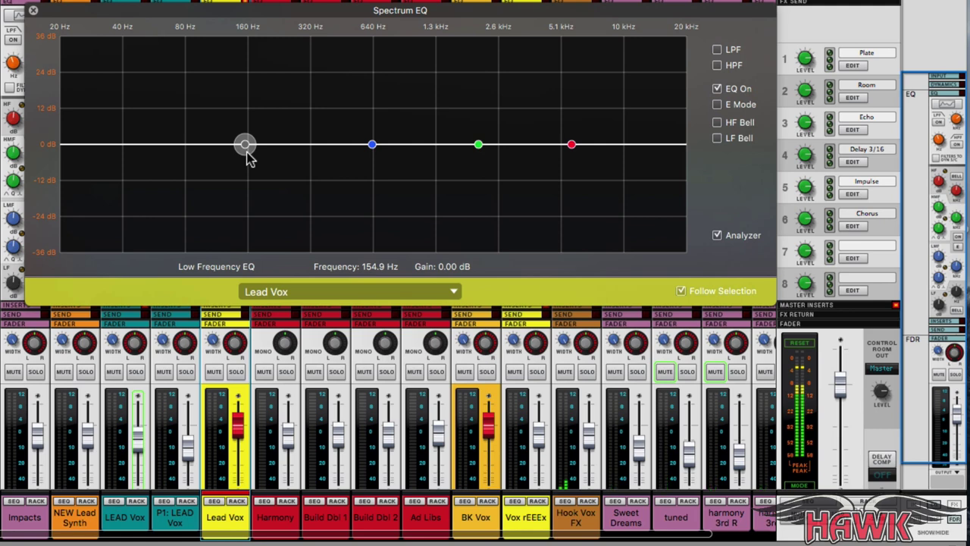
left_click(99, 143)
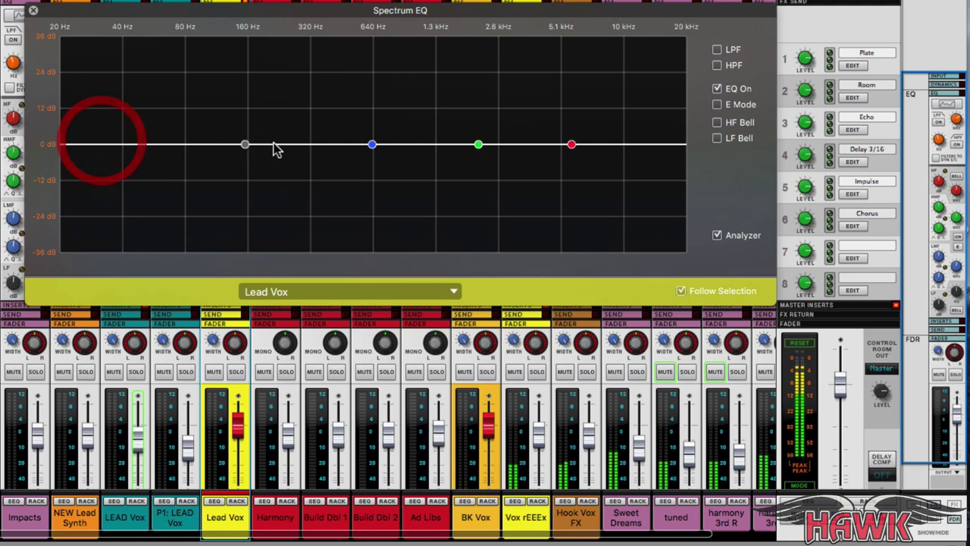
left_click_drag(245, 144, 109, 164)
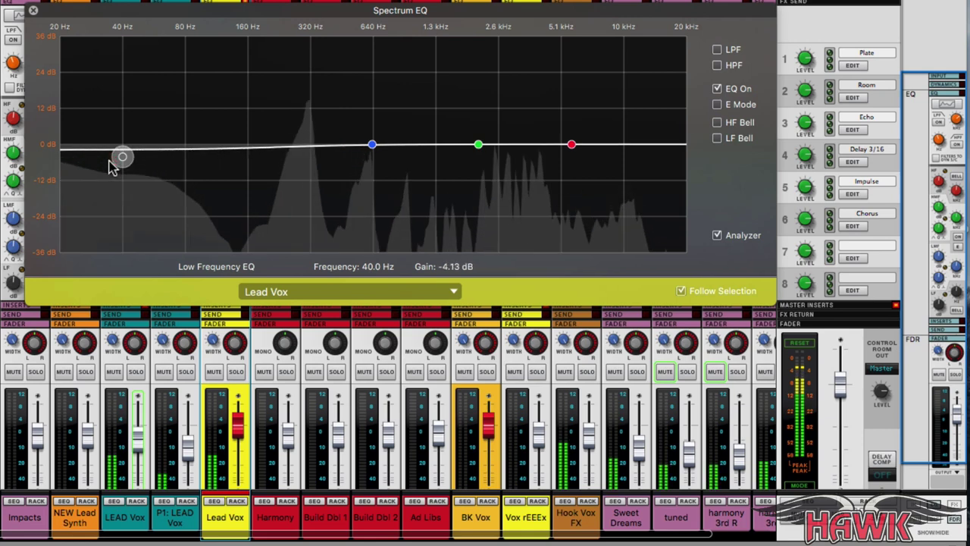
left_click(478, 144)
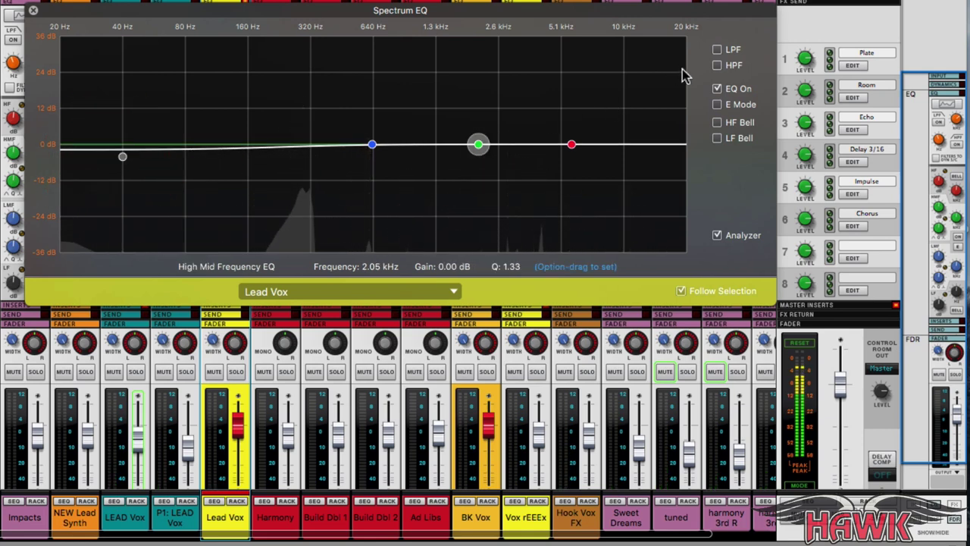
Enable the Lead Vox high-pass filter at about 70 Hz and slightly boost the high-frequency band.
left_click(717, 65)
left_click_drag(267, 149, 175, 149)
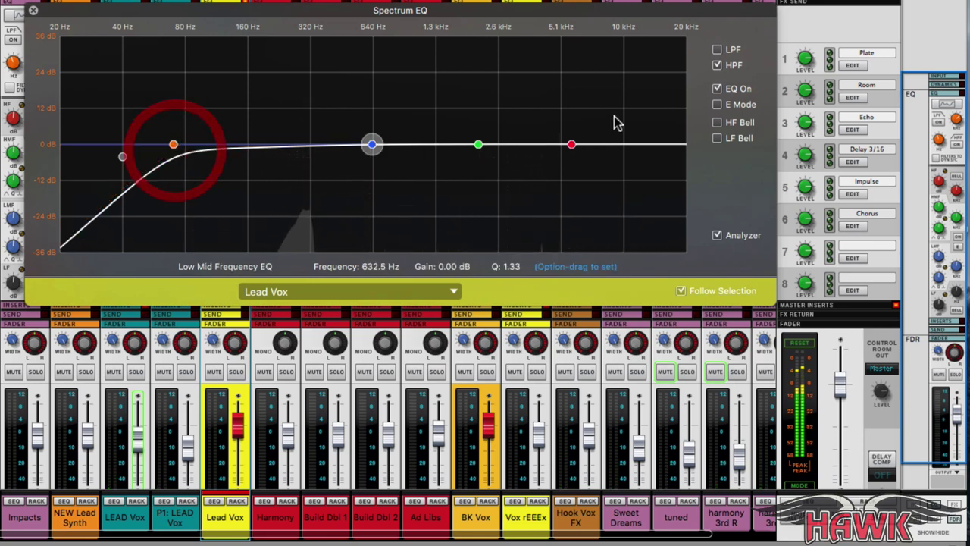
mouse_move(571, 144)
left_mouse_down()
mouse_move(574, 130)
mouse_move(562, 132)
left_mouse_up()
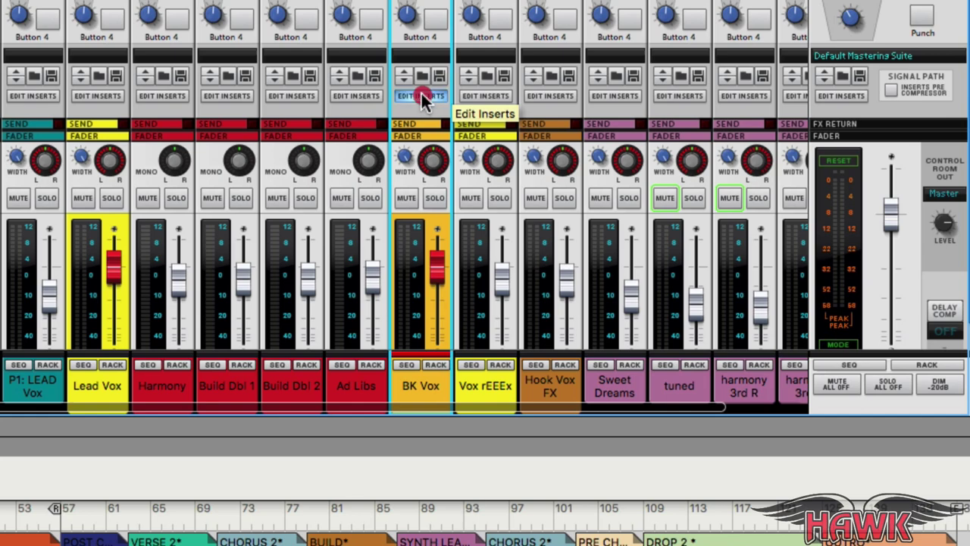
Open the BK Vox channel's inserts for editing and add the Waves Q6 Mono effect to them from the browser.
left_click(421, 92)
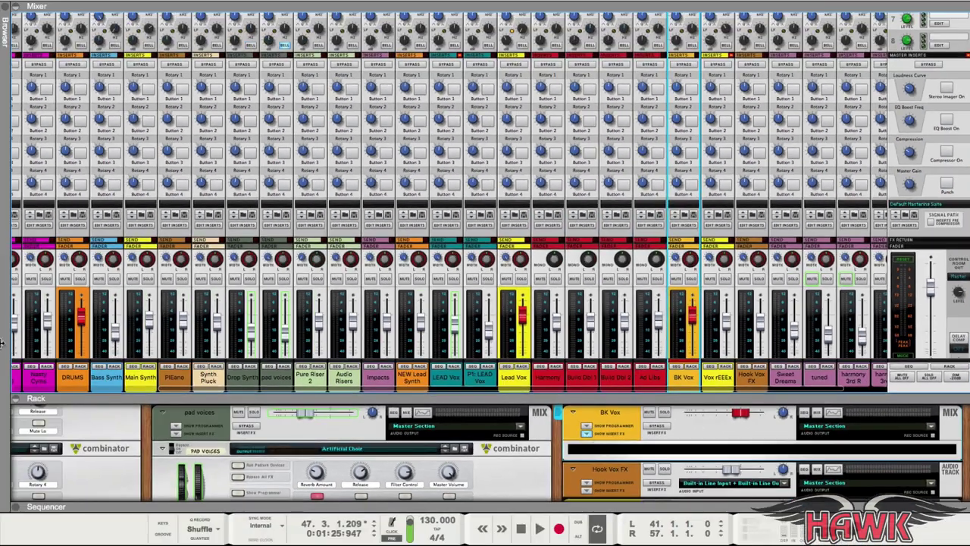
left_click(4, 339)
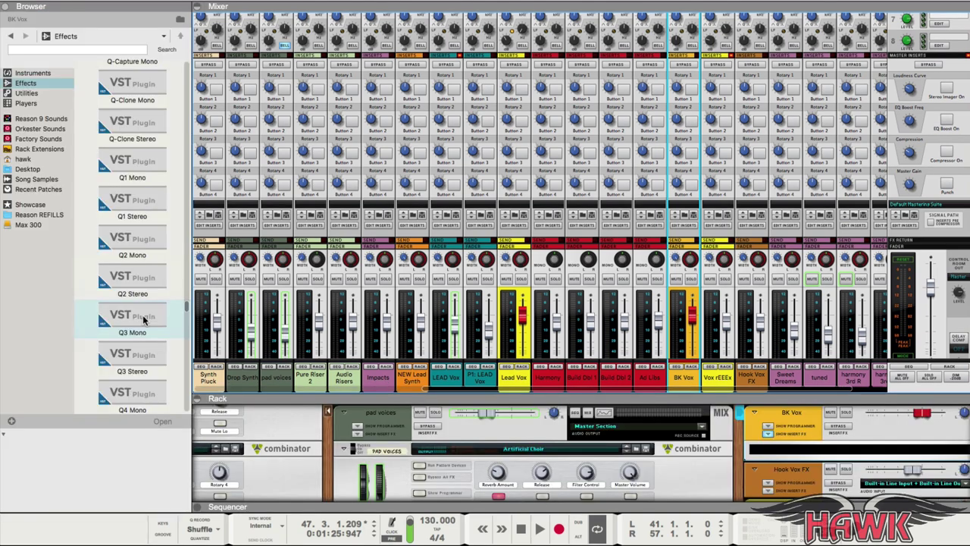
scroll(144, 320, "down", 5)
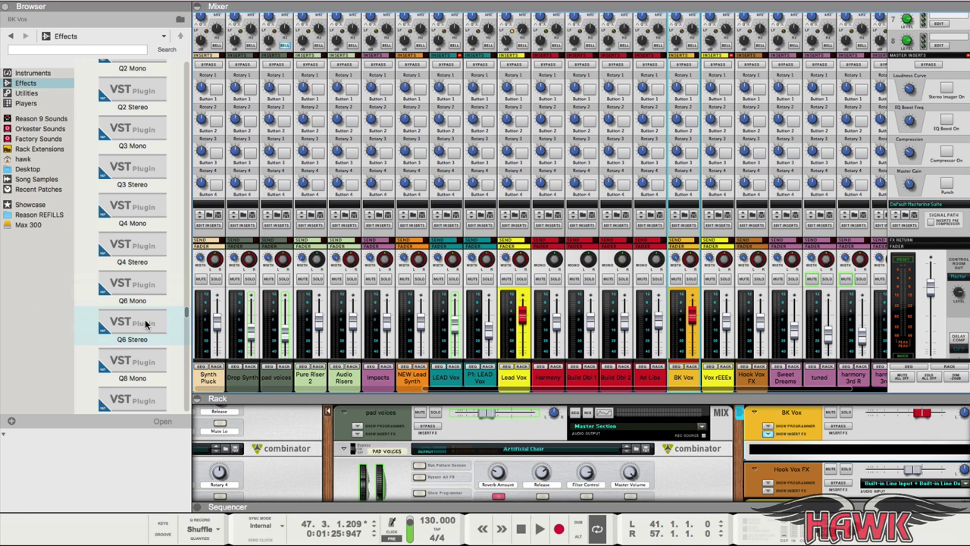
mouse_move(126, 285)
left_mouse_down()
mouse_move(531, 451)
mouse_move(796, 485)
mouse_move(869, 467)
left_mouse_up()
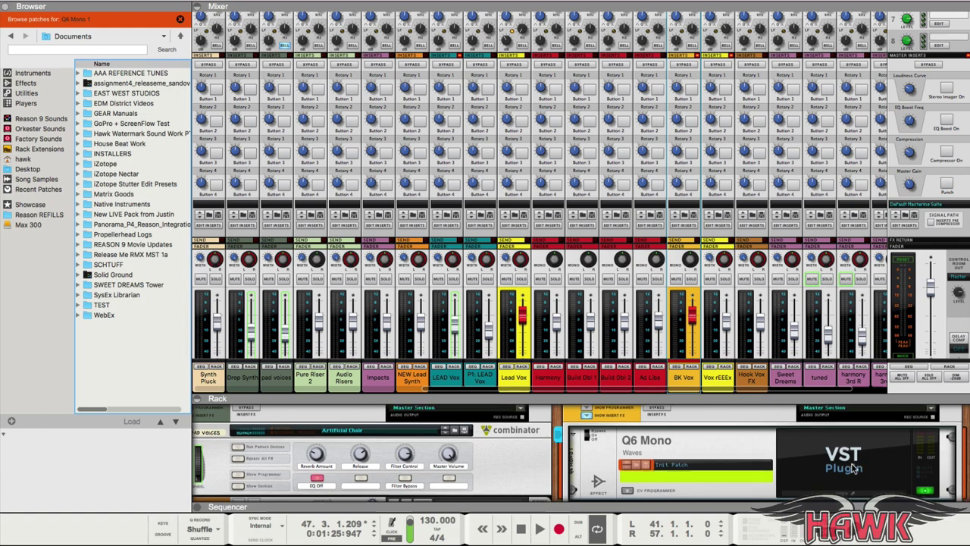
During playback, set Q6 band 1 to -4.6 dB at 25 Hz and band 5 to 1.3 dB at 635 Hz, and select band 3.
left_click(847, 474)
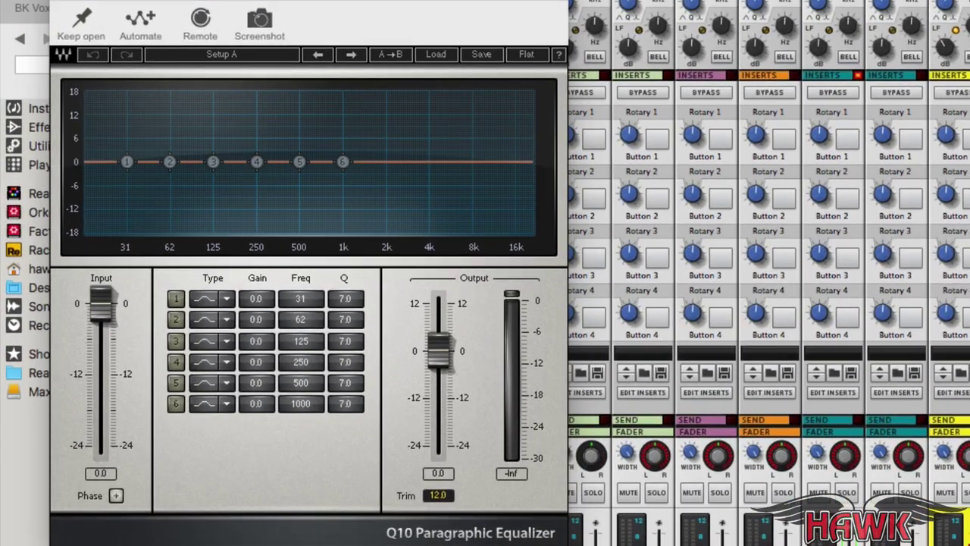
key("space")
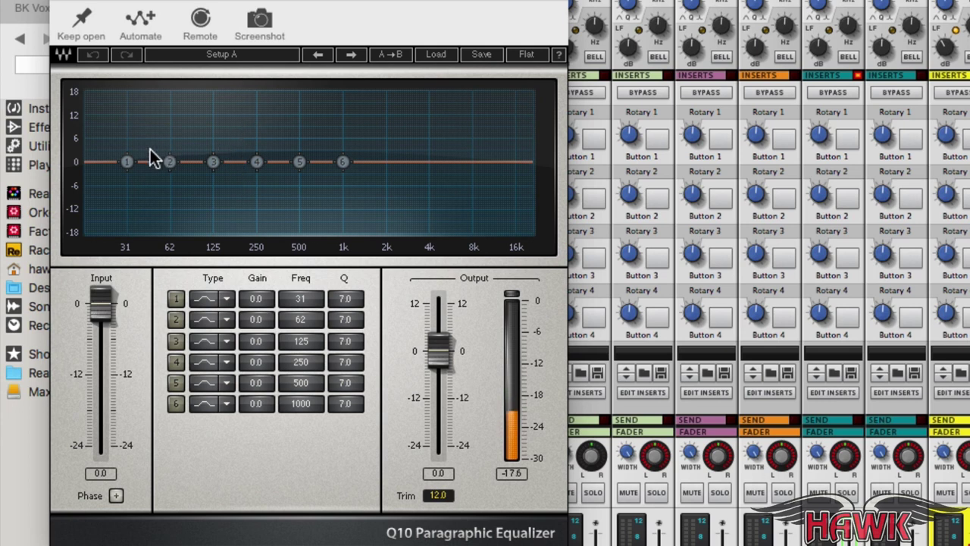
left_click_drag(128, 164, 112, 180)
left_click_drag(299, 162, 314, 156)
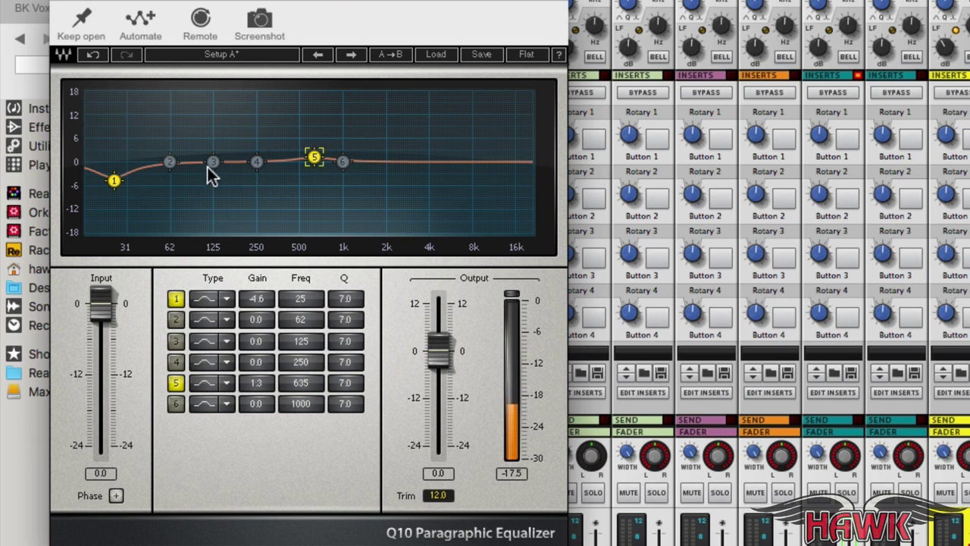
left_click(214, 162)
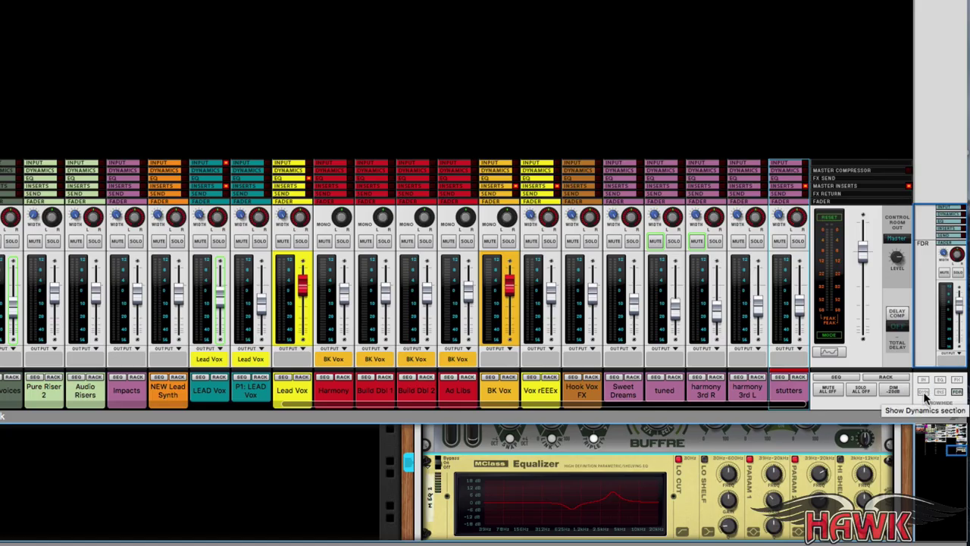
Show the mixer's Dynamics section, enable the Lead Vox channel's compressor and adjust its ratio, threshold and release.
left_click(924, 393)
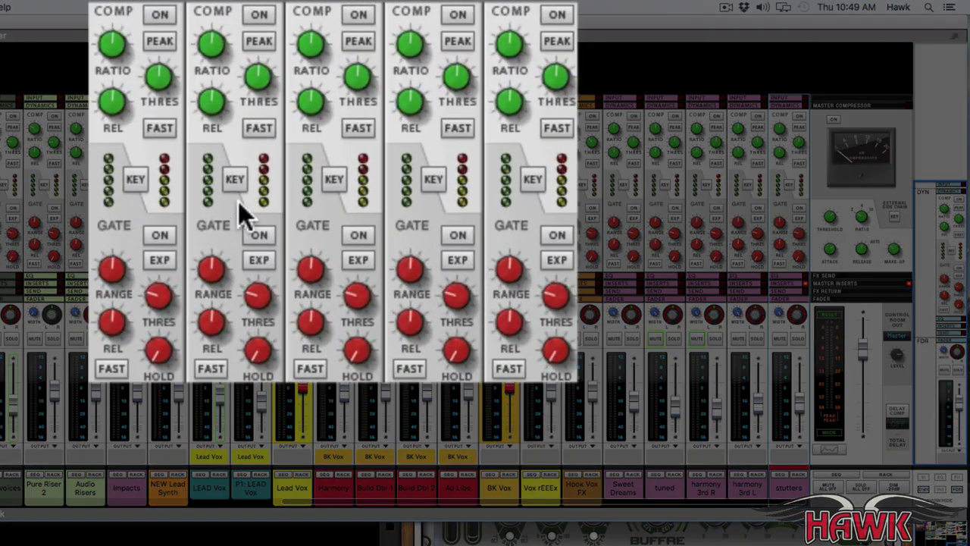
left_click(258, 16)
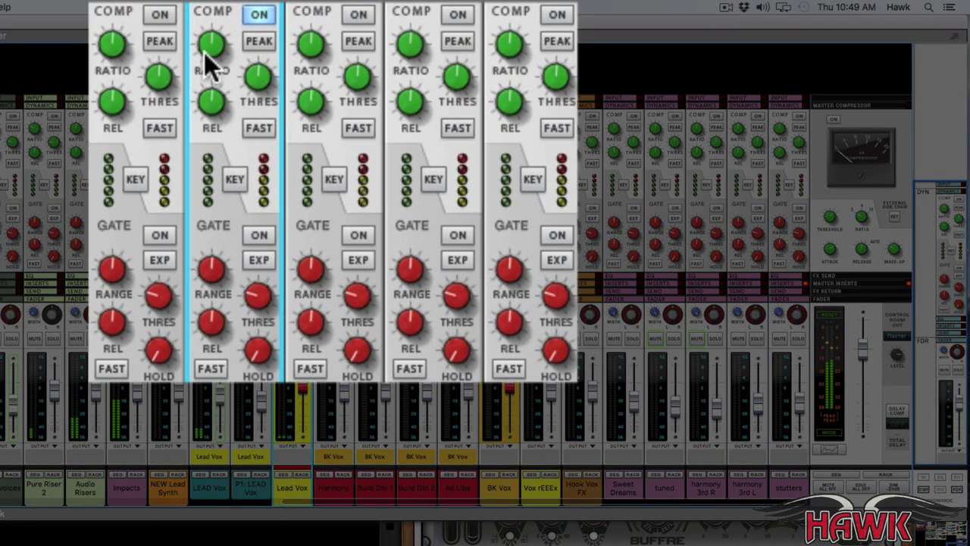
mouse_move(201, 47)
left_mouse_down()
mouse_move(201, 56)
mouse_move(245, 48)
mouse_move(236, 37)
mouse_move(233, 120)
mouse_move(229, 126)
mouse_move(214, 108)
mouse_move(213, 127)
left_mouse_up()
left_click(250, 76)
left_click(214, 110)
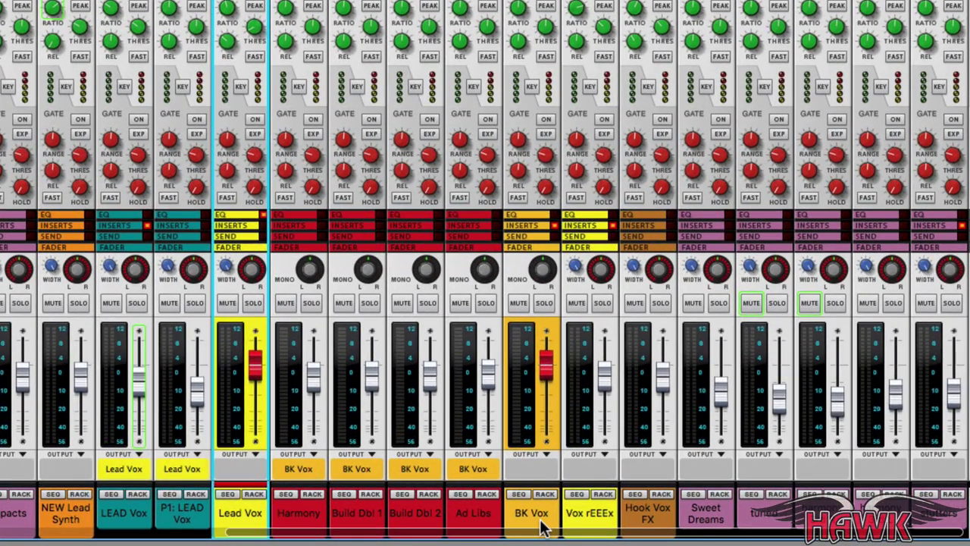
Show the BK Vox rack device, add an MClass Compressor below the Q6 Mono, lower its threshold and adjust its ratio.
left_click(520, 497)
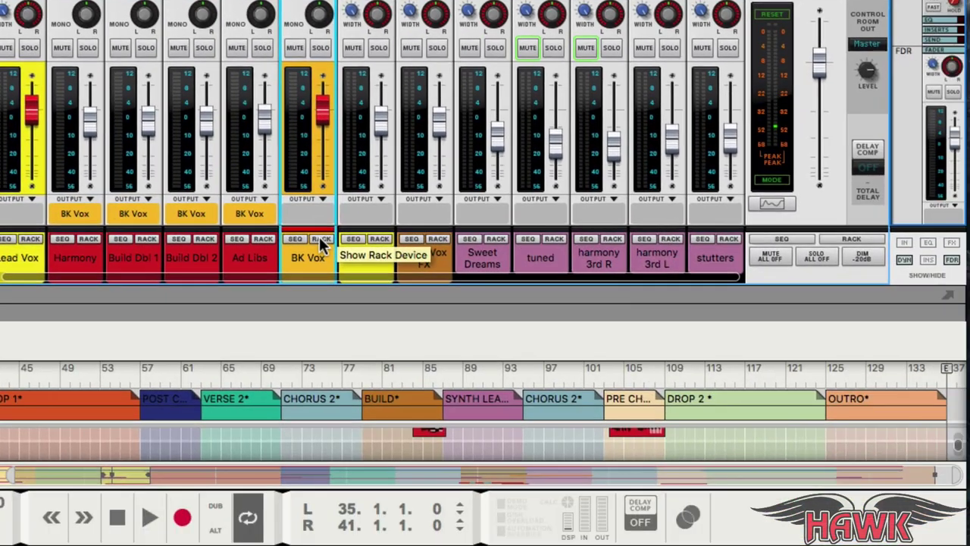
left_click(319, 240)
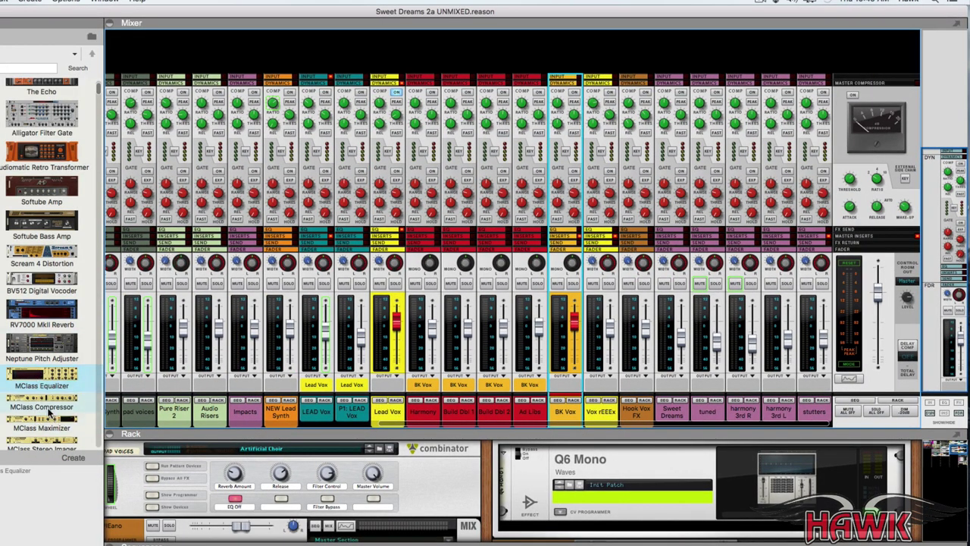
left_click_drag(40, 403, 739, 526)
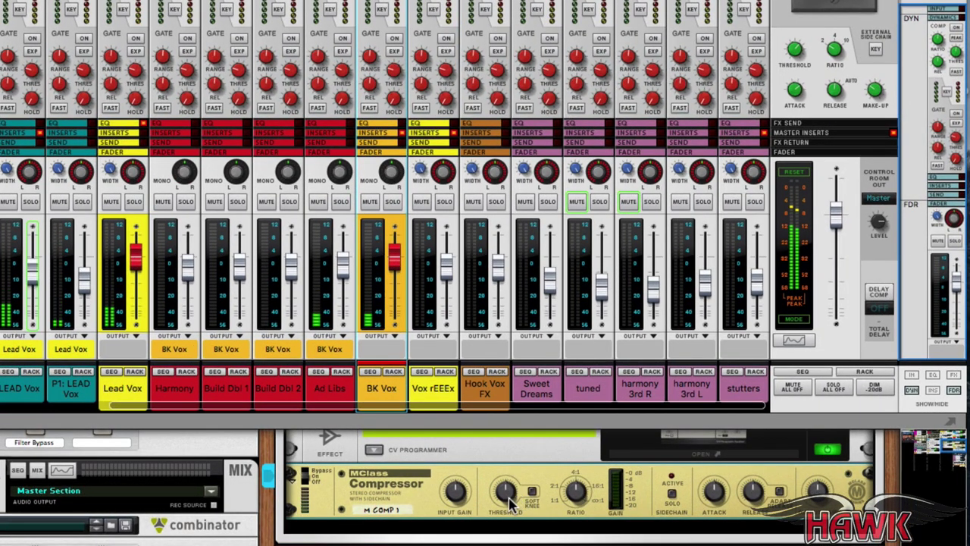
left_click_drag(504, 497, 493, 519)
left_click_drag(573, 501, 573, 508)
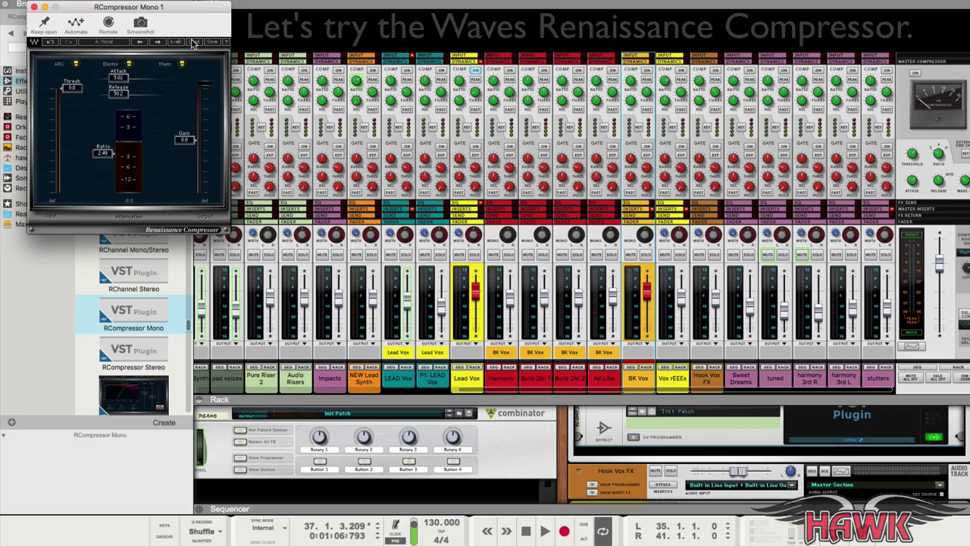
Load the Vocal factory preset in RCompressor Mono, set its threshold to -21.1 during playback and close the plugin window.
left_click(195, 42)
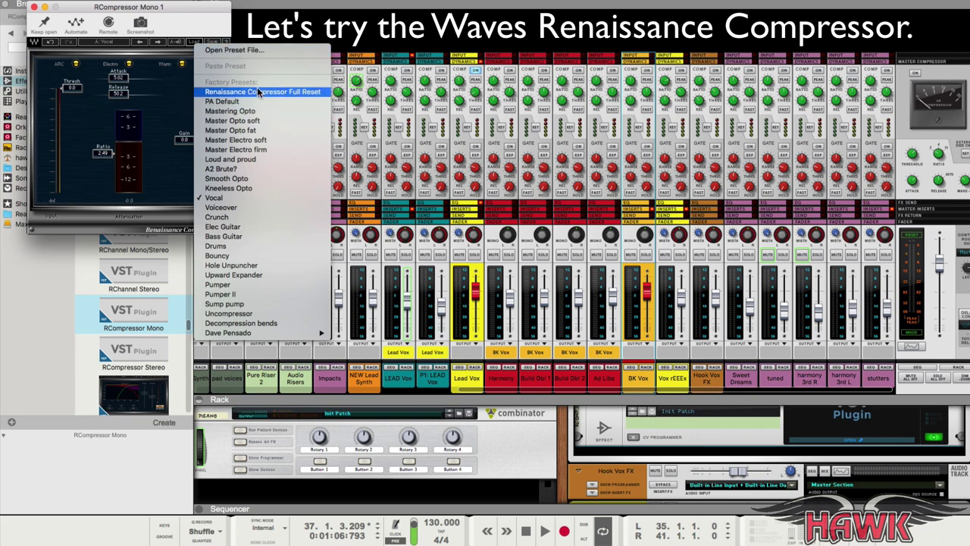
left_click(288, 199)
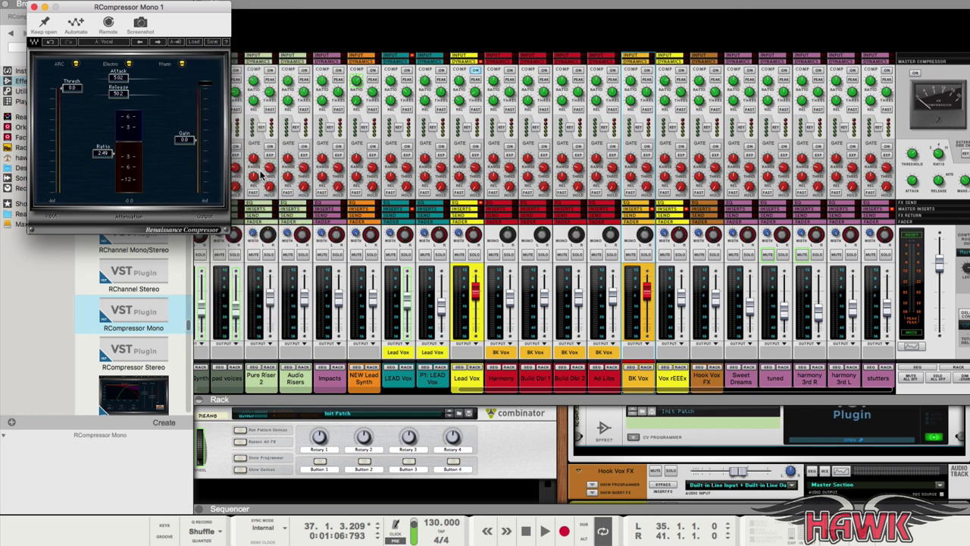
key("space")
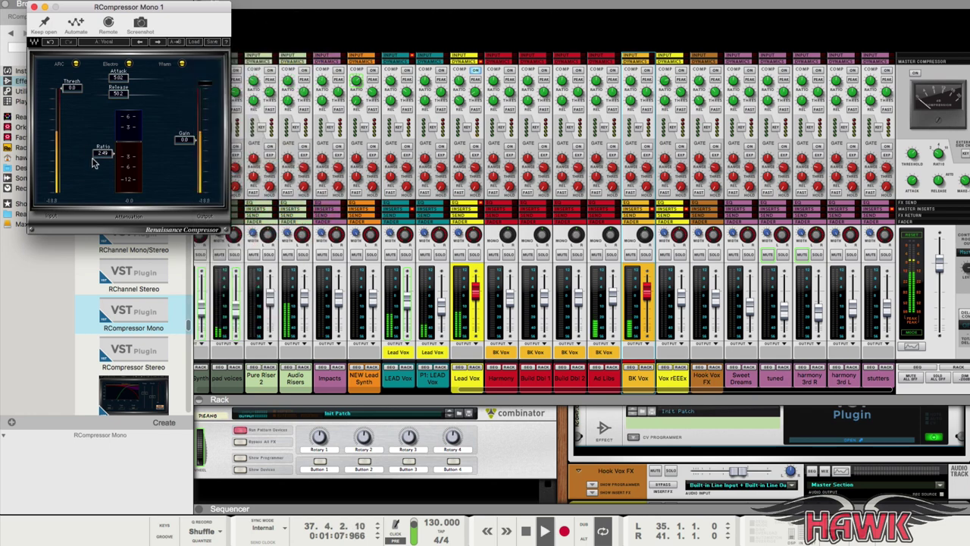
left_click_drag(74, 91, 72, 124)
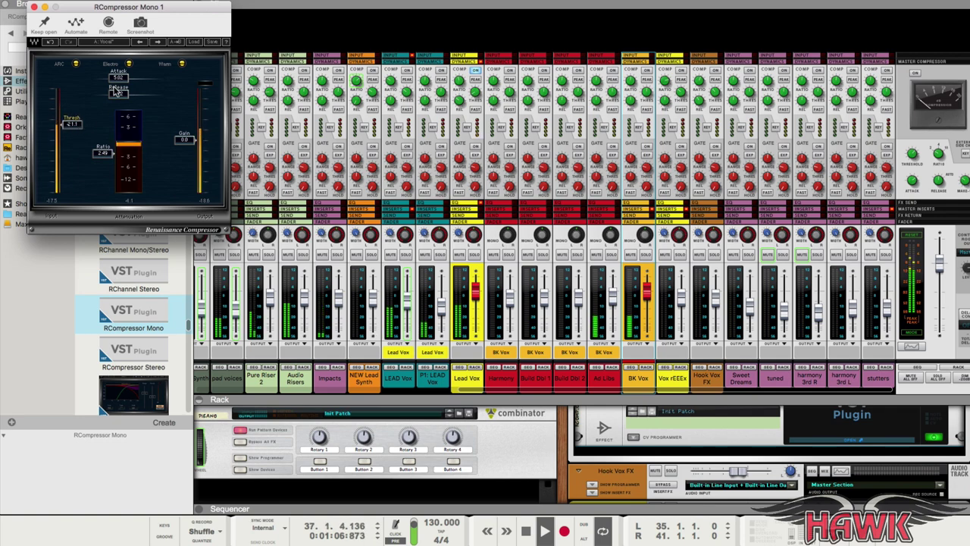
left_click(33, 9)
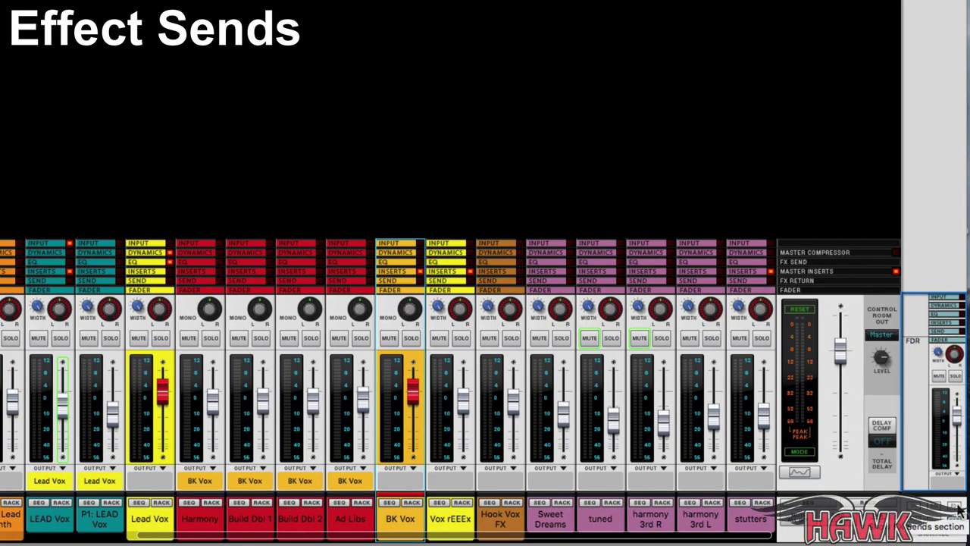
Show the mixer's Sends section, enable Lead Vox sends 1 (Plate) and 3 (Echo) and adjust their send levels.
left_click(959, 511)
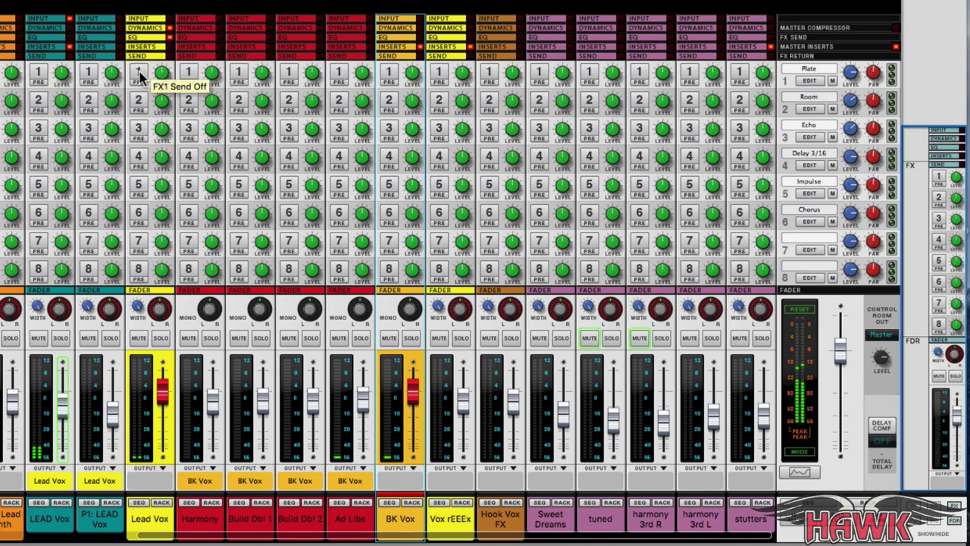
left_click_drag(140, 78, 138, 68)
left_click(138, 128)
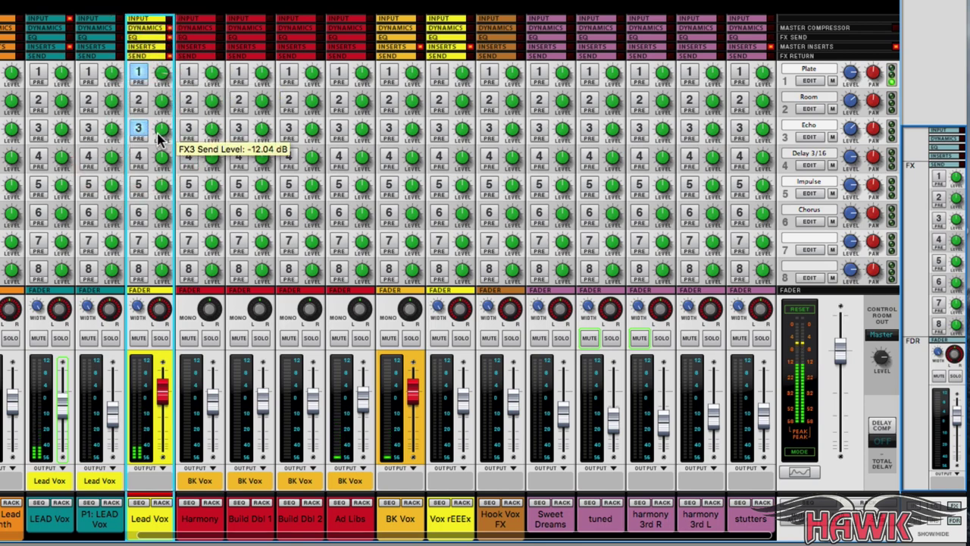
left_click_drag(157, 129, 154, 121)
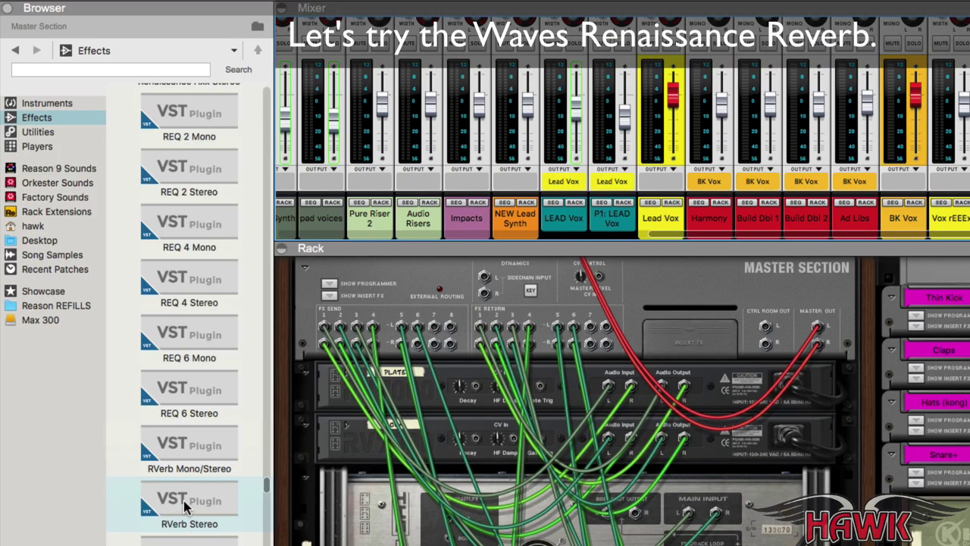
Add the Waves RVerb Stereo as a send effect directly below the Master Section, check its cabling and return to the rack's front.
mouse_move(186, 507)
left_mouse_down()
mouse_move(313, 513)
mouse_move(714, 310)
mouse_move(628, 369)
left_mouse_up()
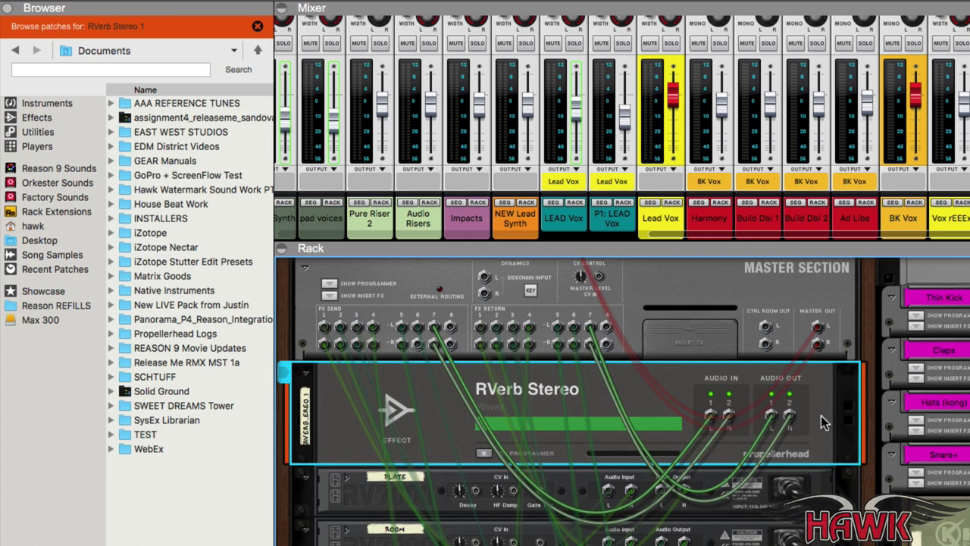
key("k")
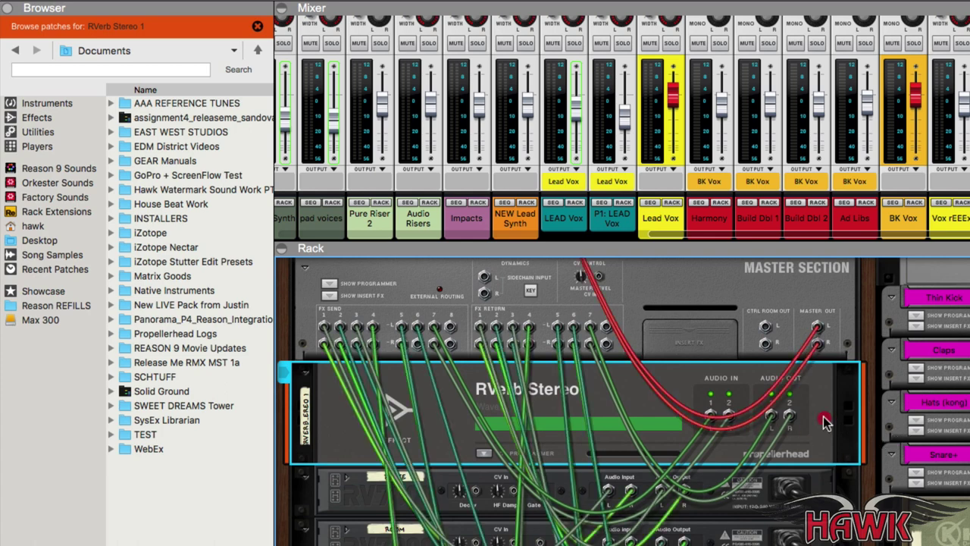
key("Tab")
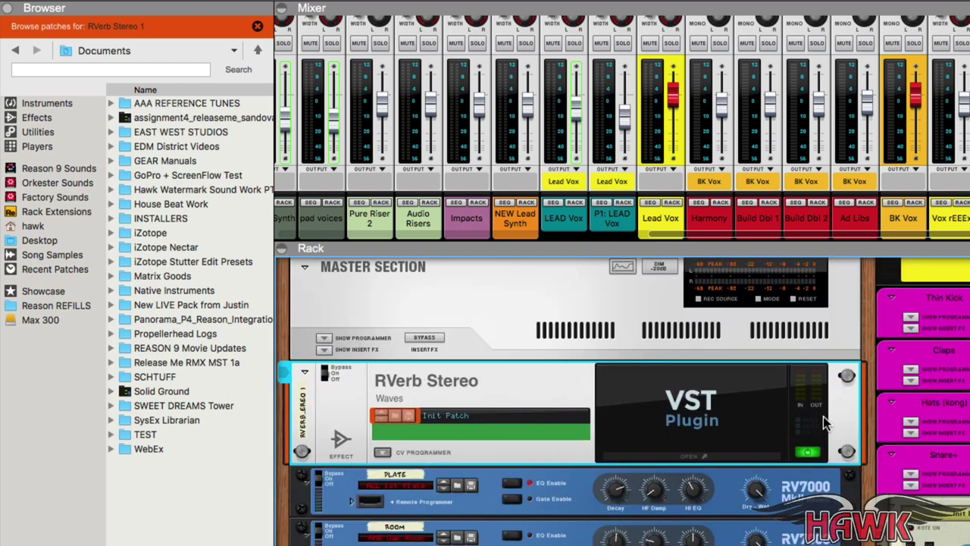
Open the RVerb Stereo plugin window and load the Vocal Plate factory preset from the Plates category.
left_click(698, 459)
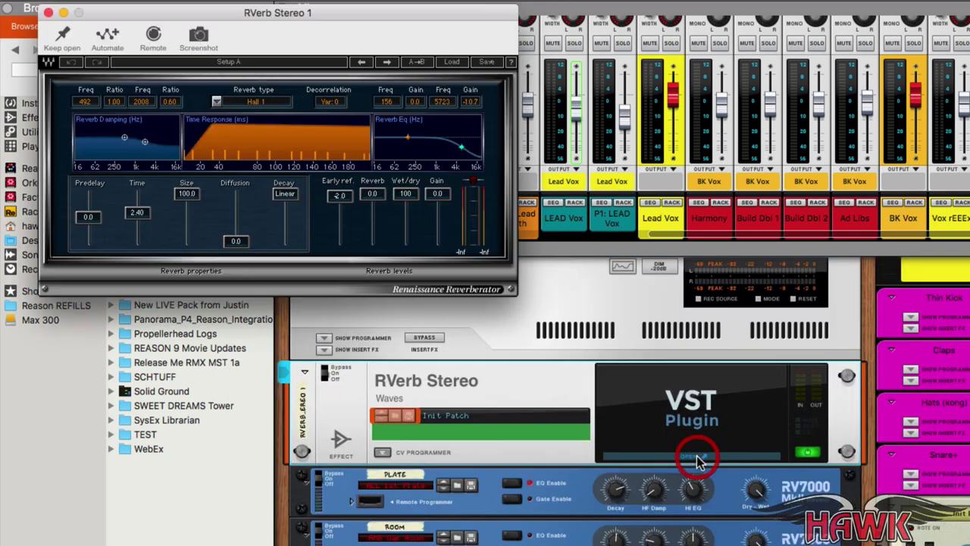
left_click(450, 63)
mouse_move(537, 176)
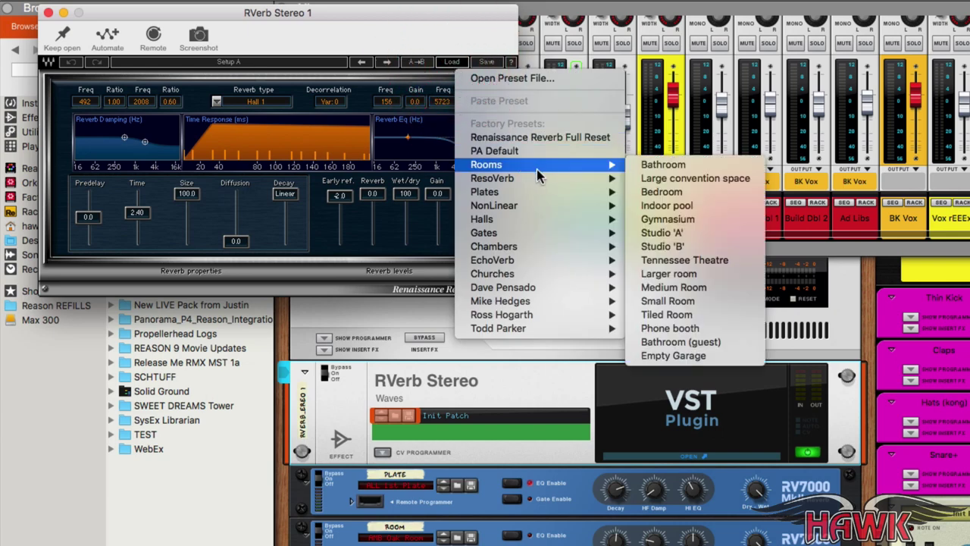
mouse_move(545, 194)
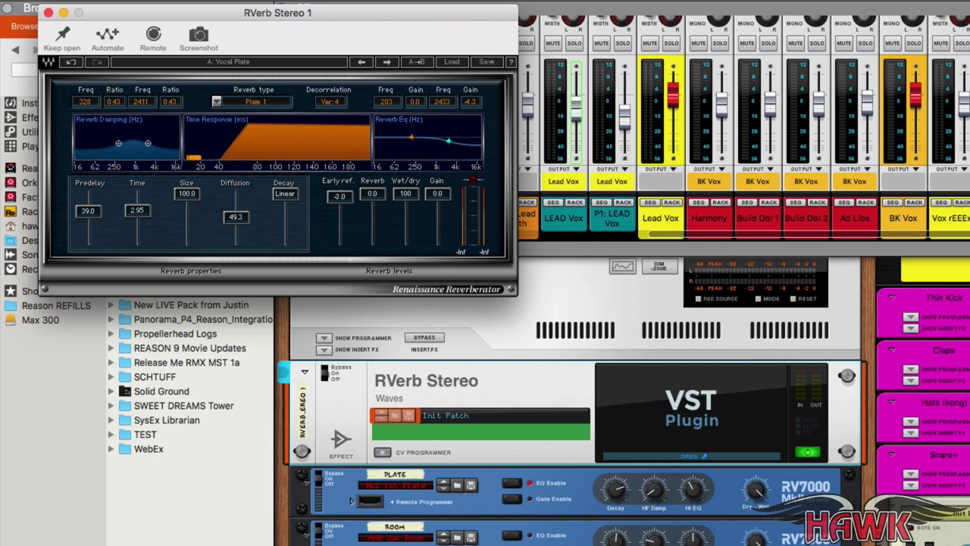
Enlarge the mixer, turn off Lead Vox send 1, enable send 7 for the RVerb and adjust the send 7 level.
left_click_drag(622, 247, 621, 521)
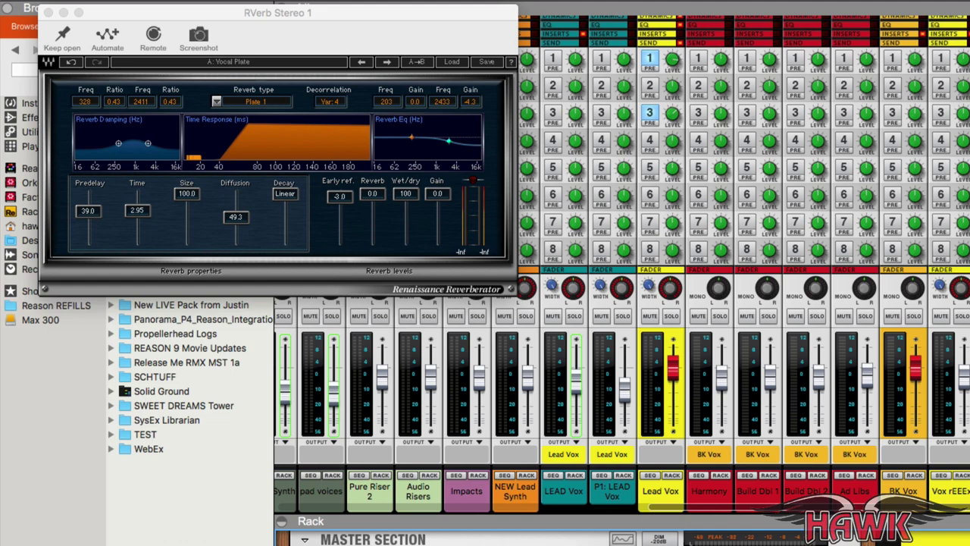
left_click(648, 227)
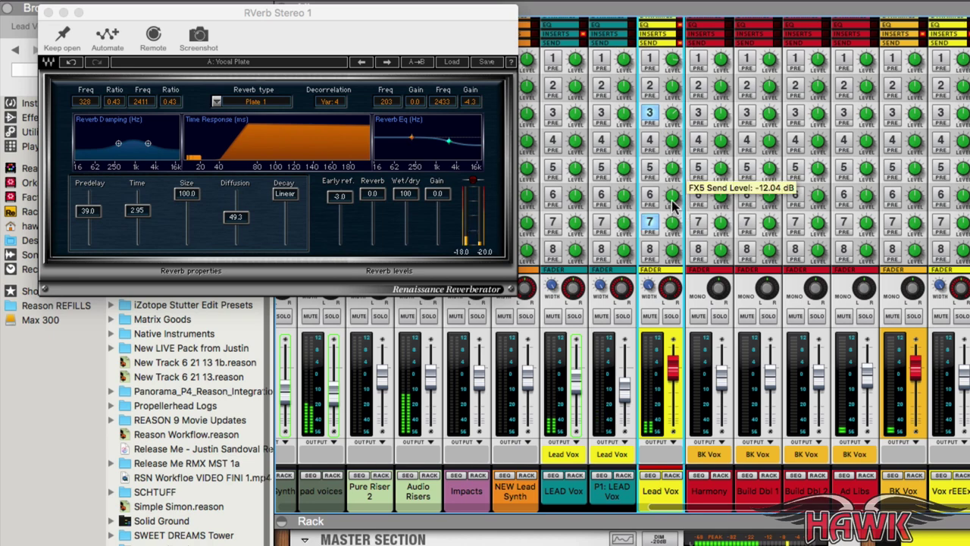
left_click_drag(672, 228, 660, 203)
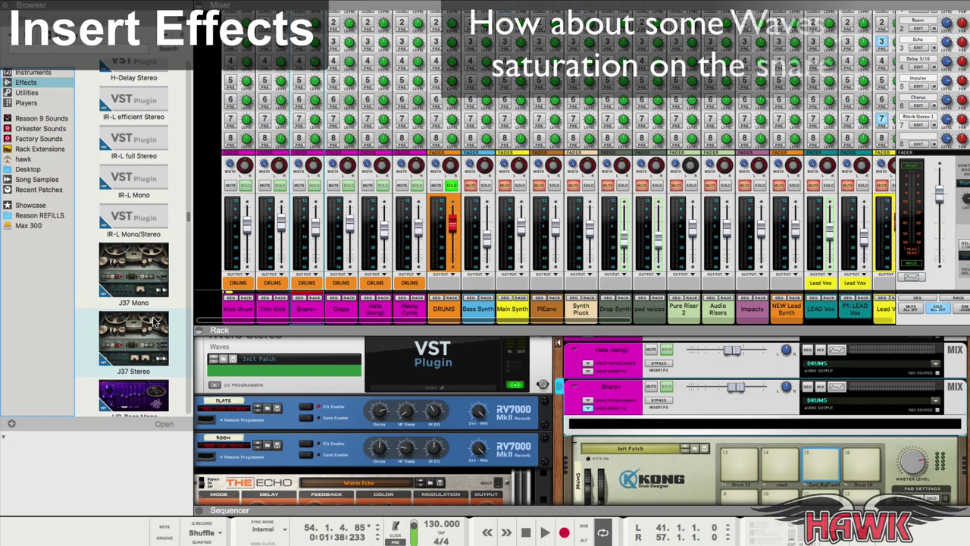
Add the Waves J37 Mono as an insert effect on the Snare+ channel and load its Overheads 1 factory preset.
left_click_drag(146, 280, 805, 427)
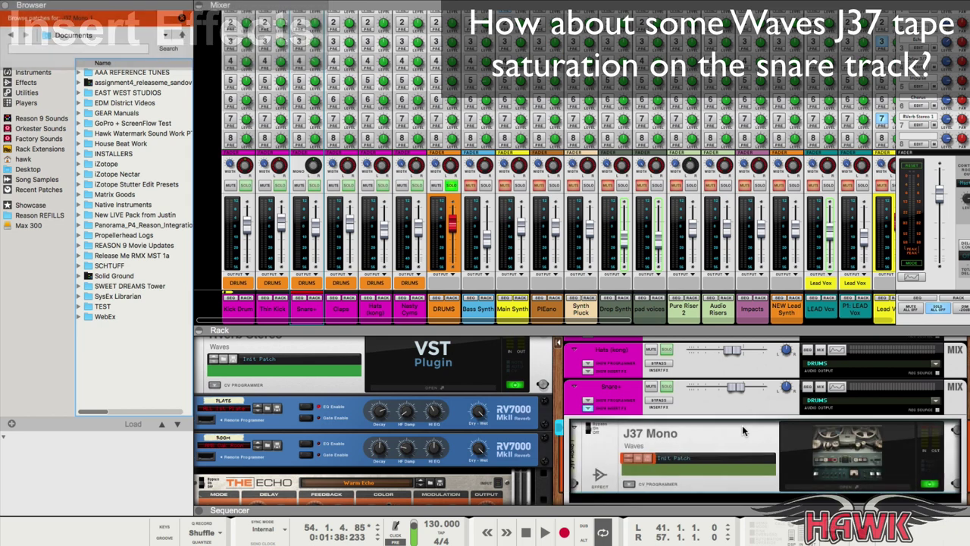
left_click(855, 488)
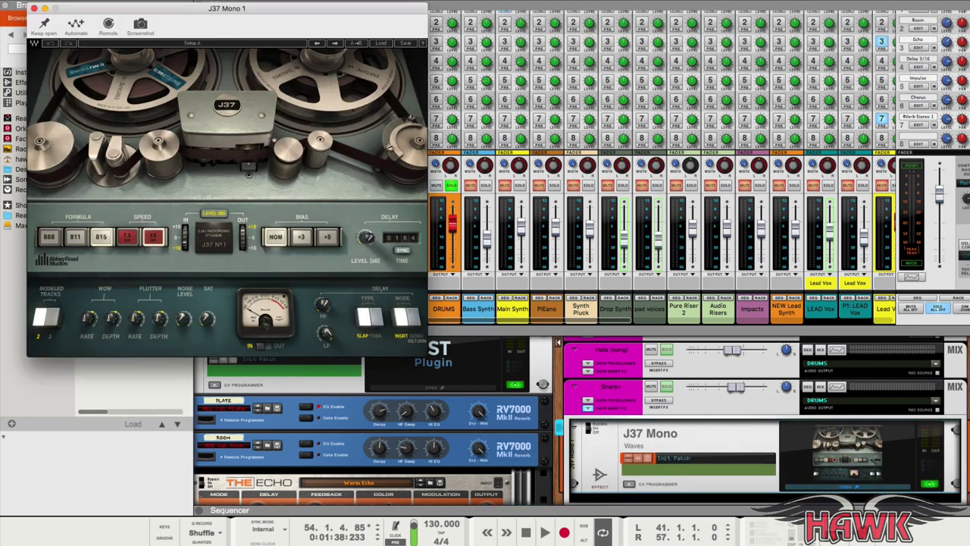
left_click(380, 44)
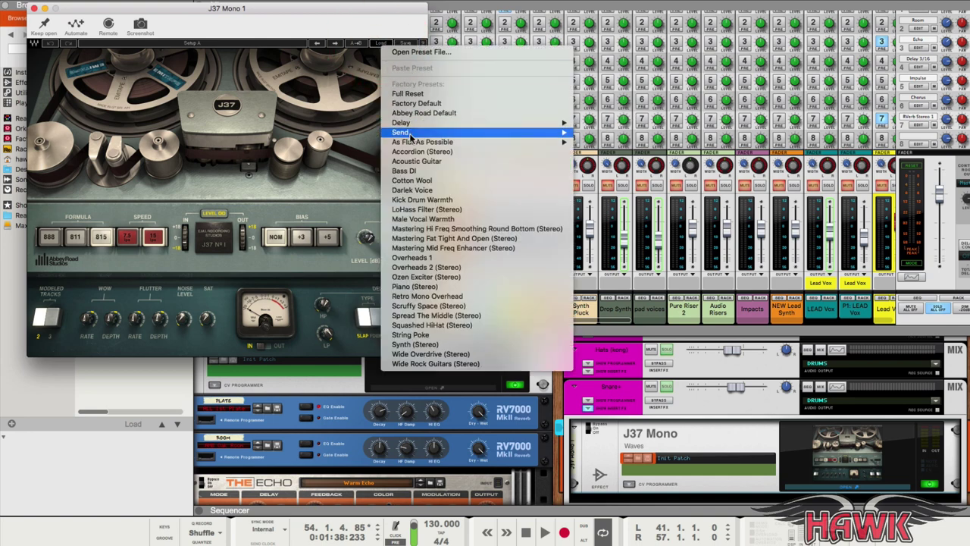
left_click(465, 262)
Play the drums, bypass the Snare+ channel's insert effects for comparison and reopen the J37 Mono plugin window.
key("space")
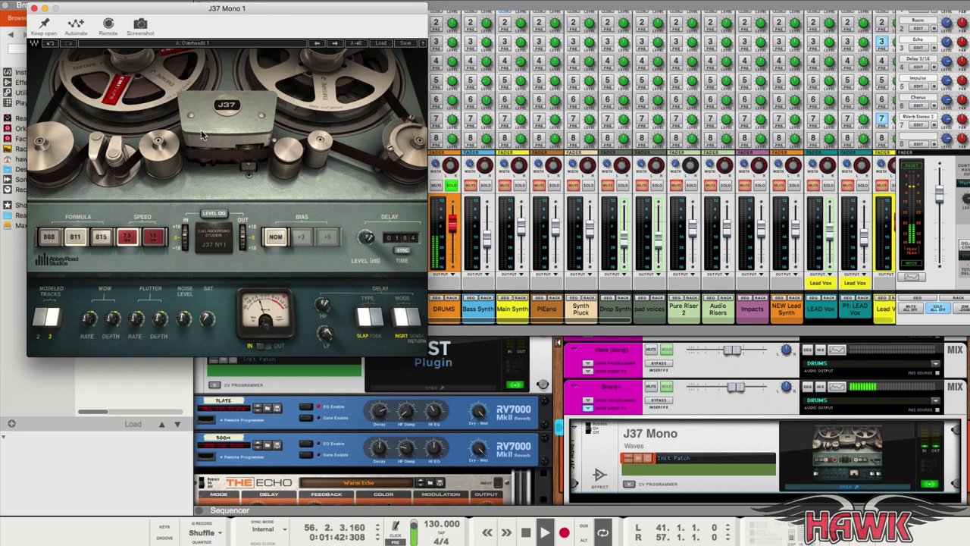
left_click(659, 404)
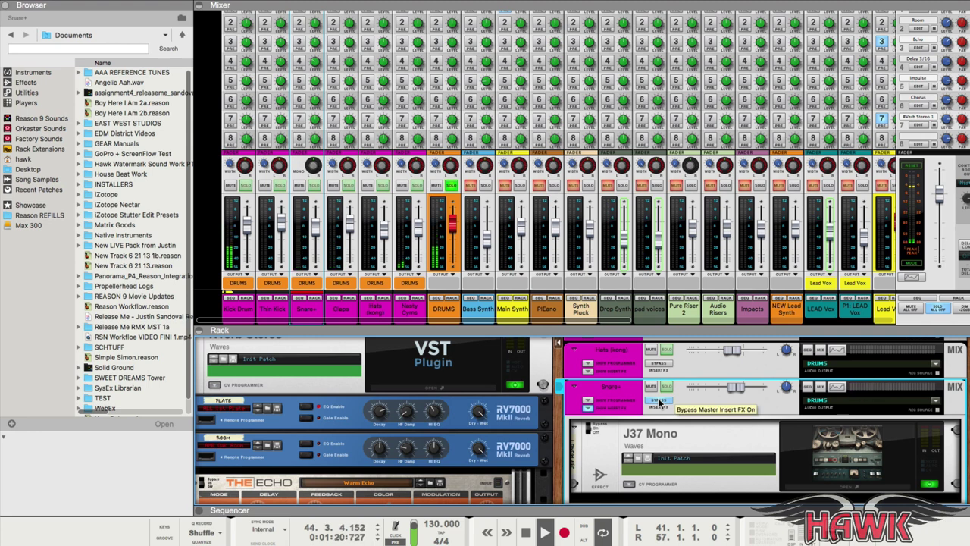
left_click(854, 489)
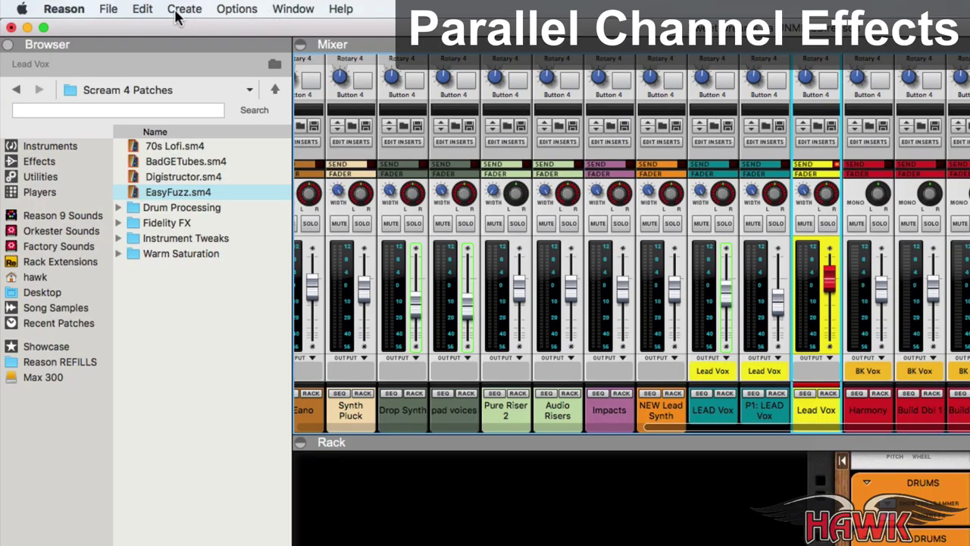
Create a parallel channel of the Lead Vox bus and unfold the P1: Lead Vox device's insert effects section in the rack.
left_click(143, 9)
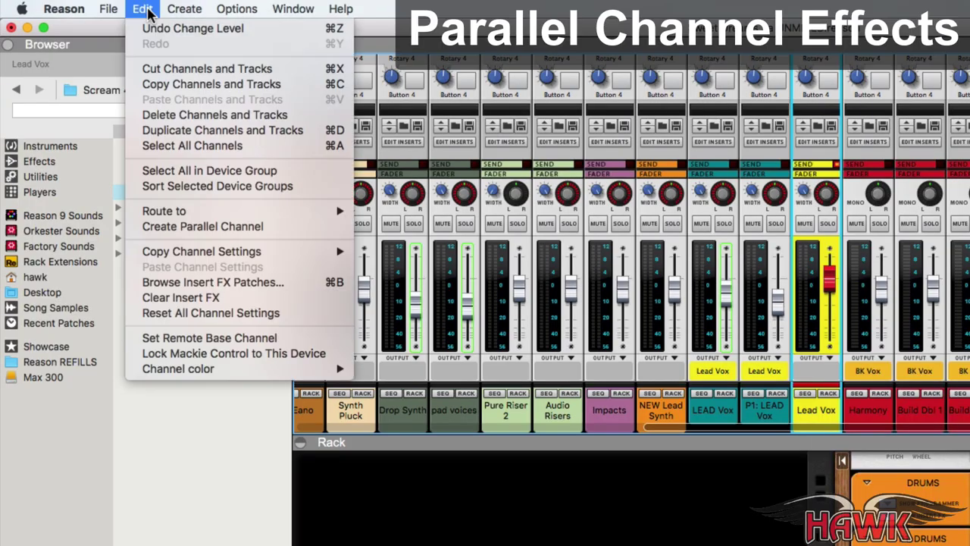
left_click(254, 237)
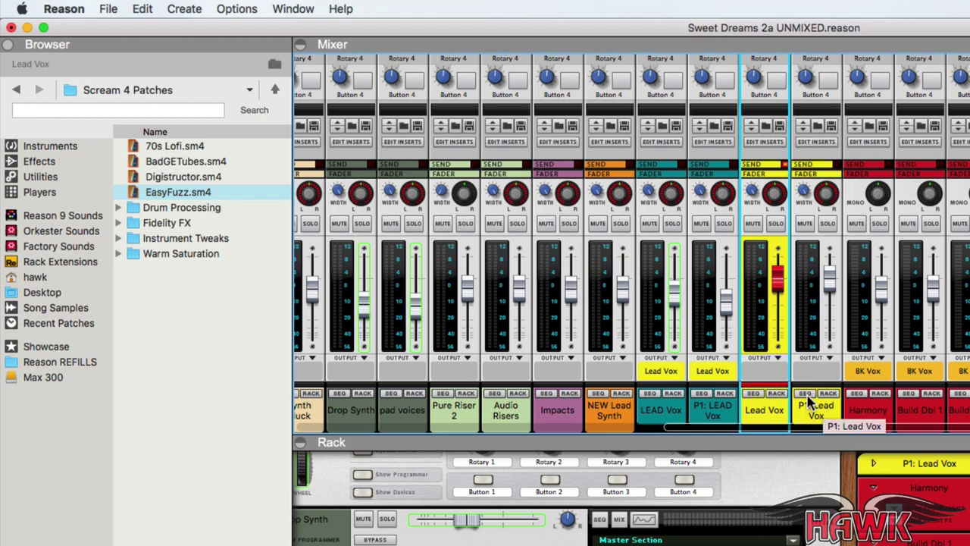
left_click(769, 143)
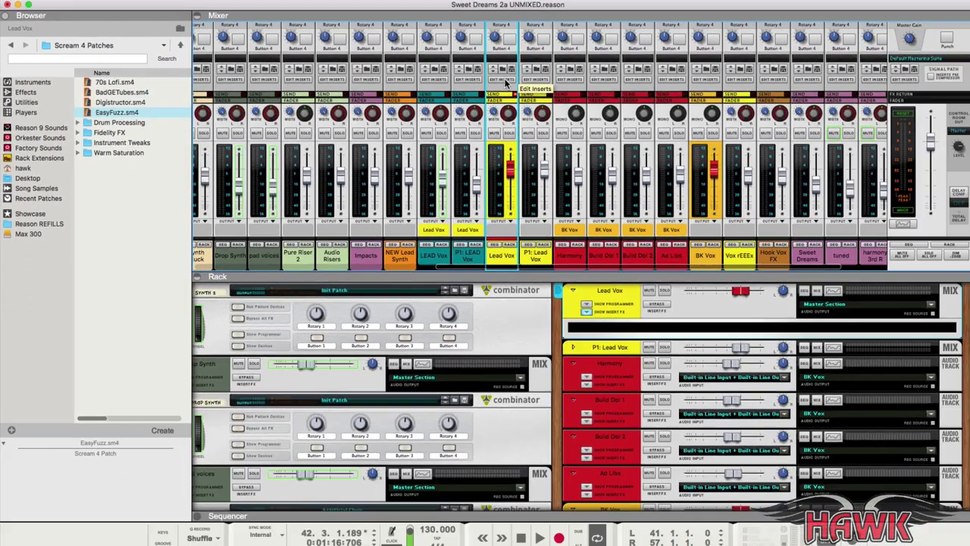
left_click(573, 348)
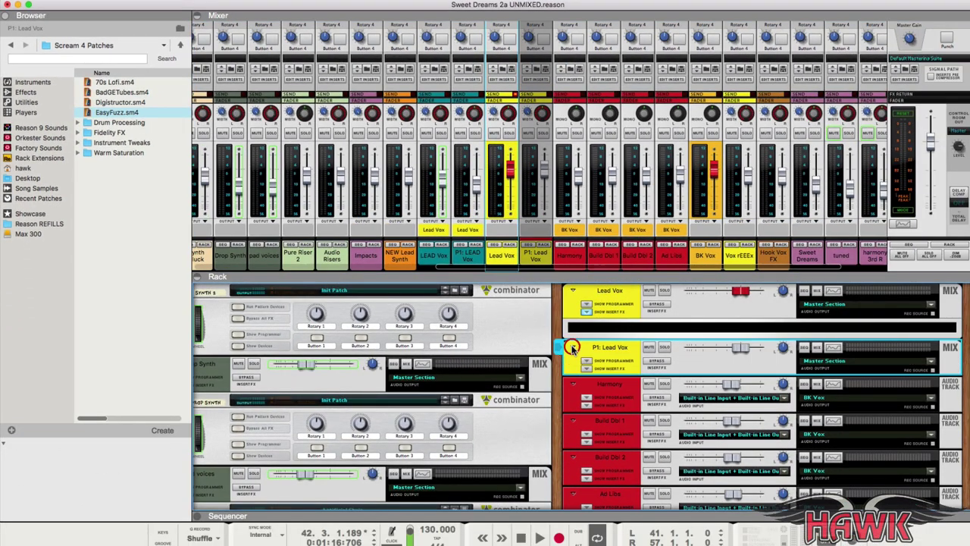
left_click(578, 370)
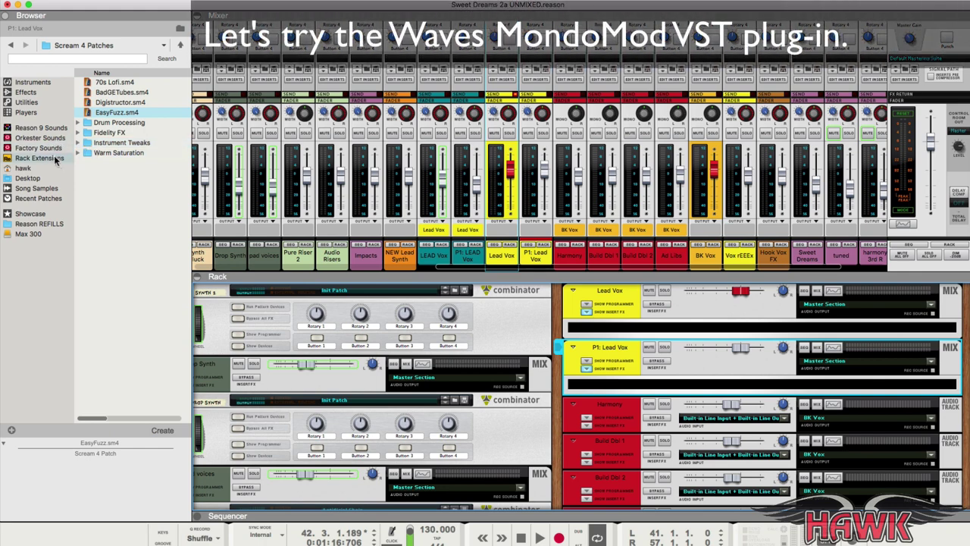
Add the Waves MondoMod Stereo as an insert effect on P1: Lead Vox and load its DoppelMover factory preset.
left_click(34, 93)
left_click_drag(135, 333, 746, 379)
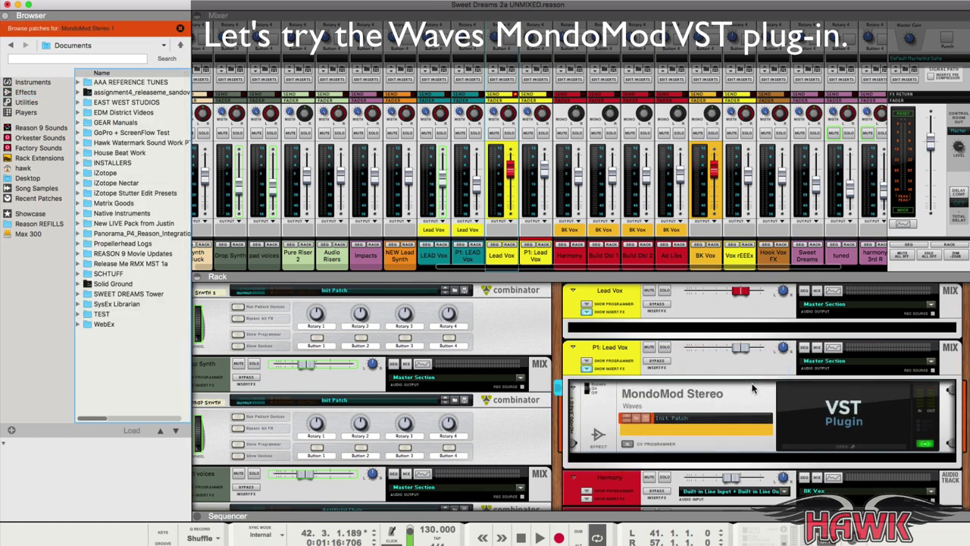
left_click(861, 447)
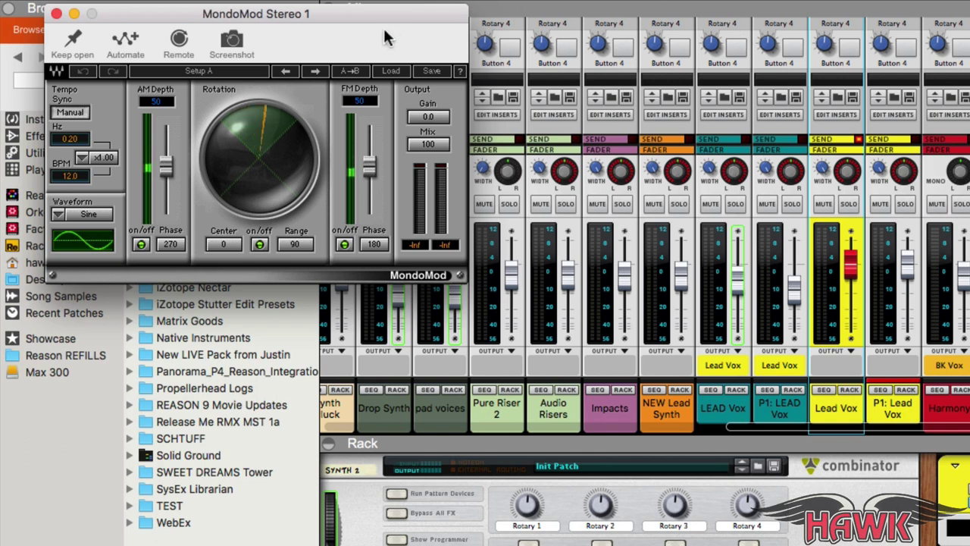
left_click(389, 75)
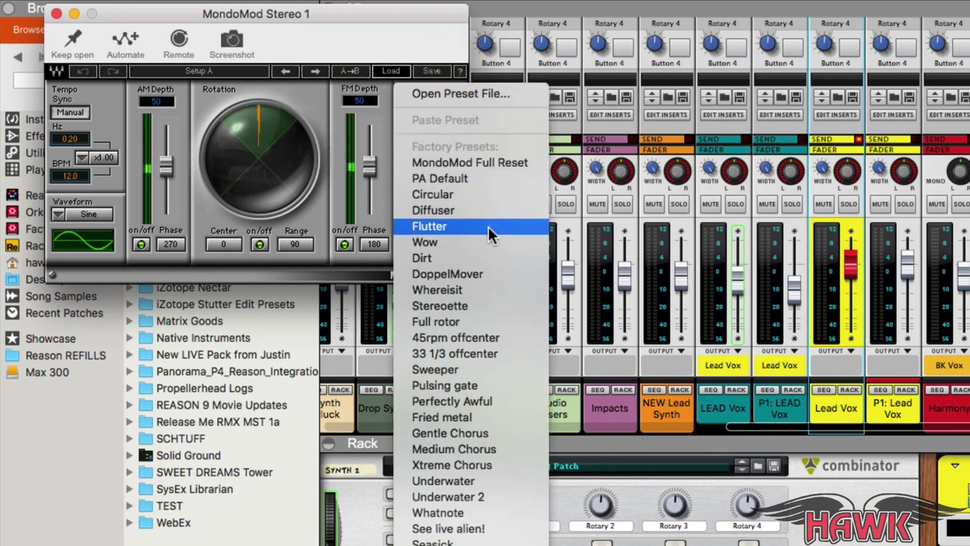
left_click(486, 273)
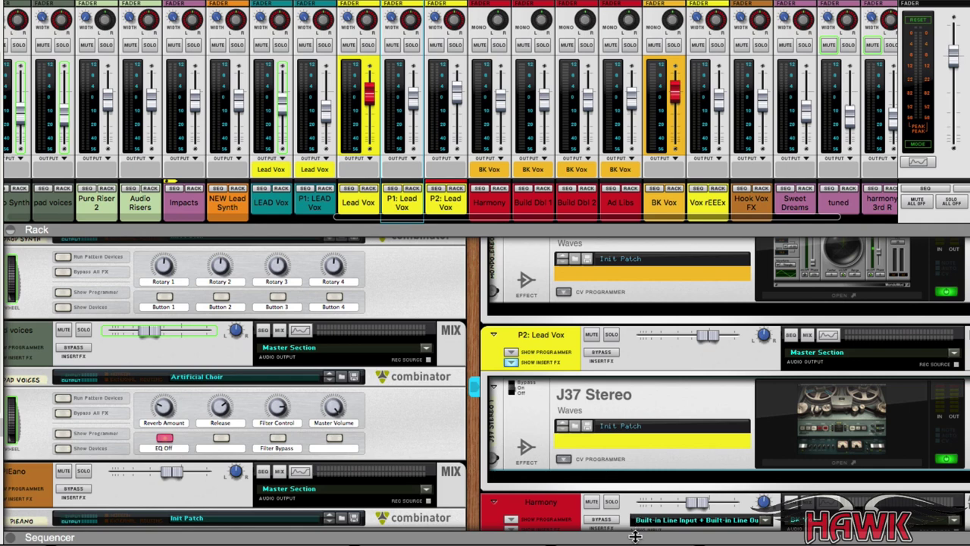
Show the sequencer in place of the rack, create a level automation lane for the Lead Vox channel and enlarge the track heights.
left_click_drag(636, 536, 606, 234)
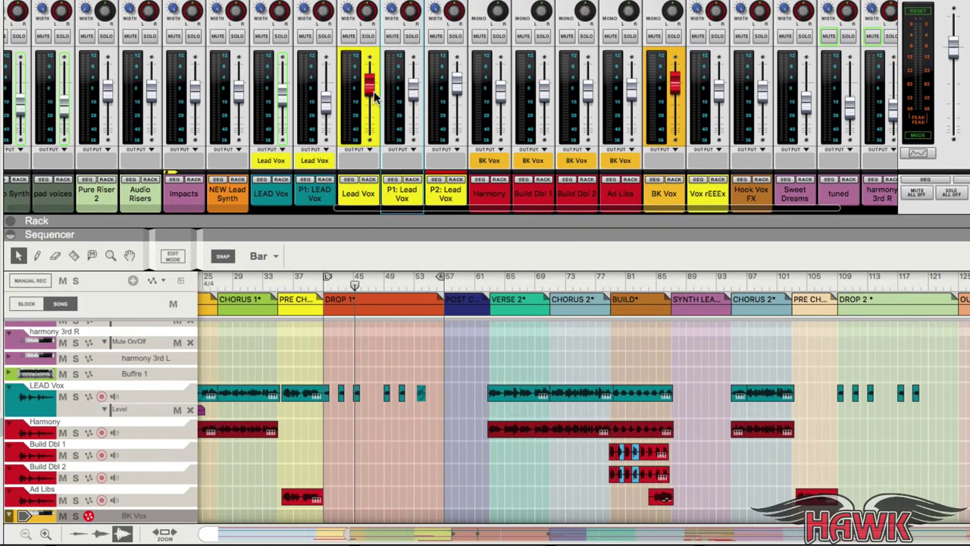
mouse_move(374, 88)
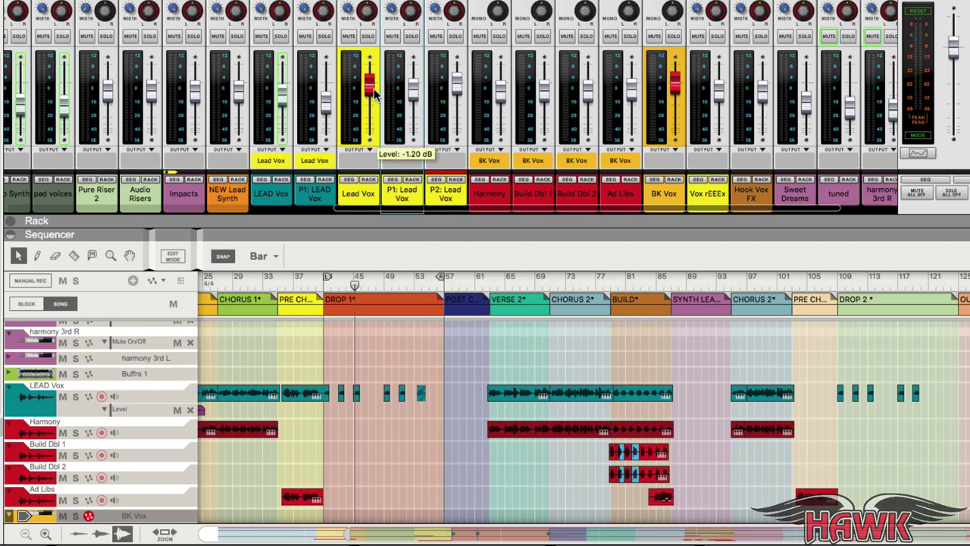
right_click(374, 88)
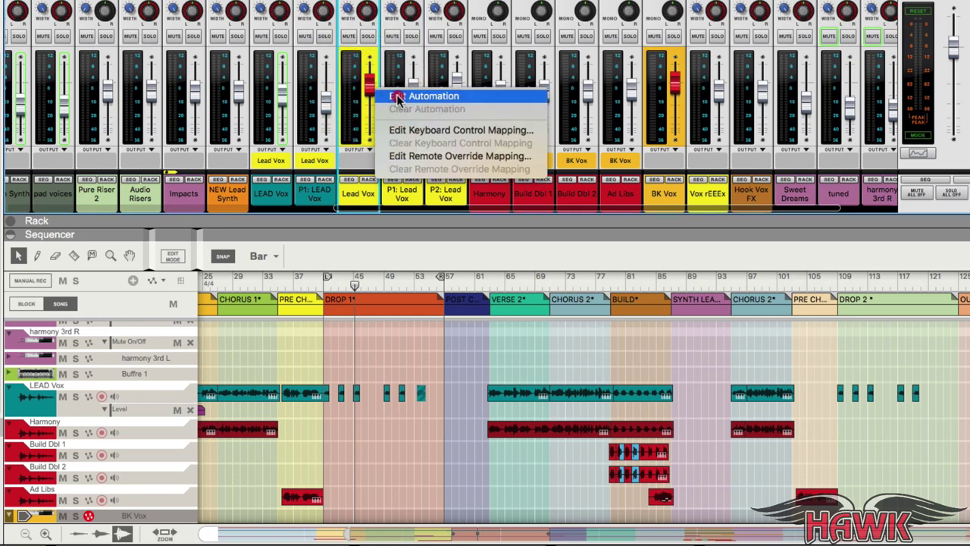
left_click(398, 97)
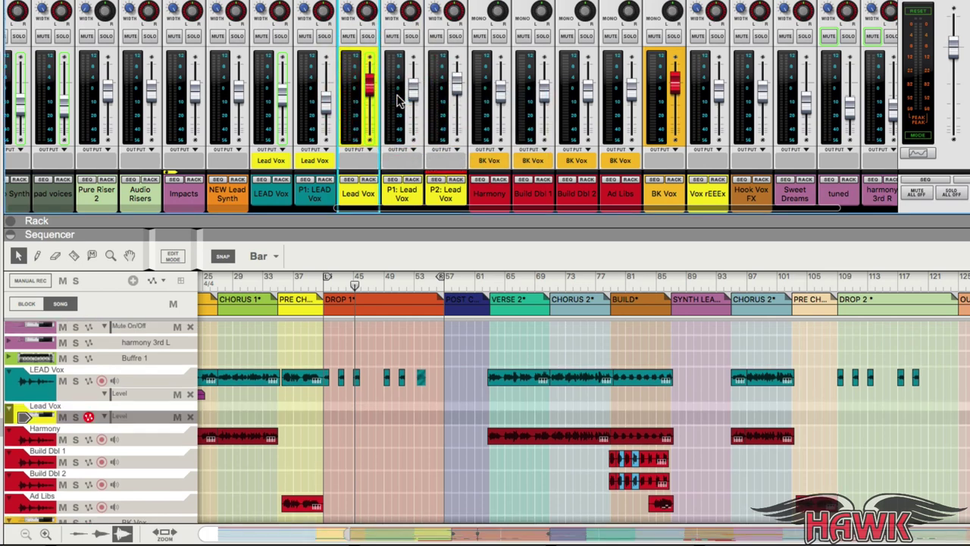
left_click(44, 533)
left_click(45, 533)
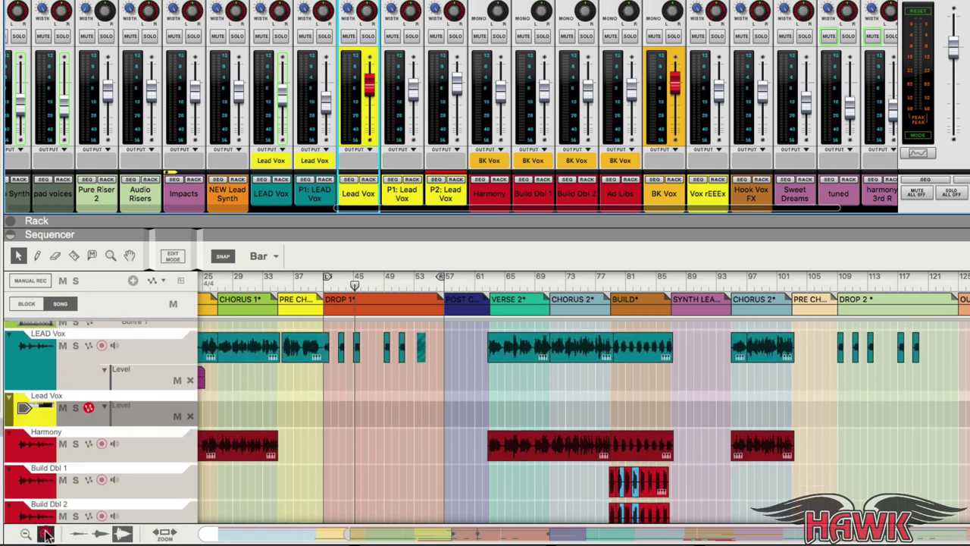
left_click(45, 533)
left_click(45, 533)
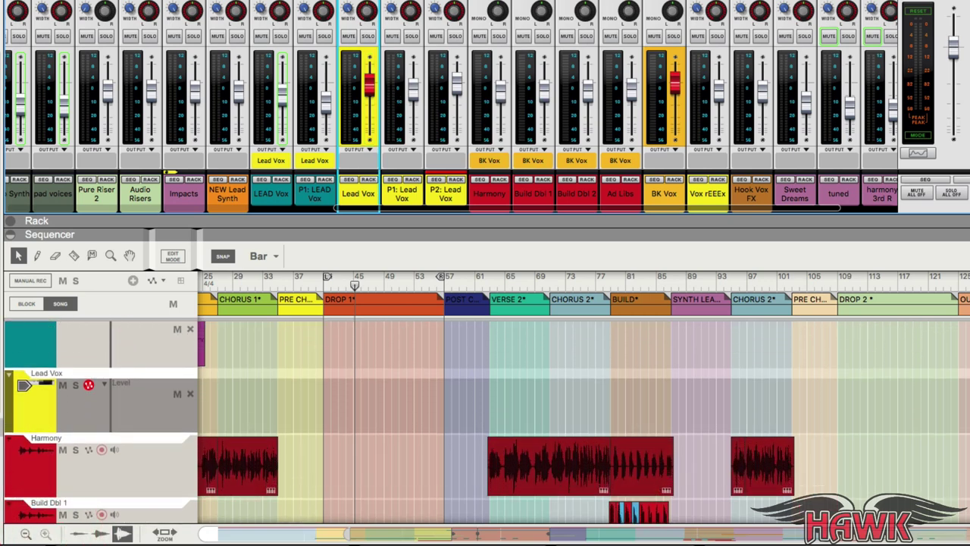
Play from the start of DROP 1 and record Lead Vox level automation by dipping and raising the channel's fader.
left_click(371, 405)
left_click_drag(371, 285, 324, 304)
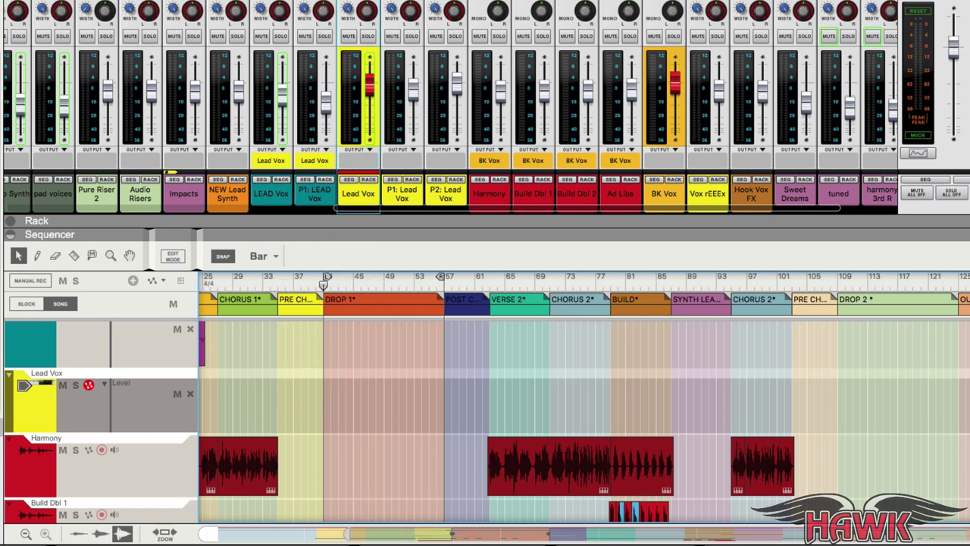
key("space")
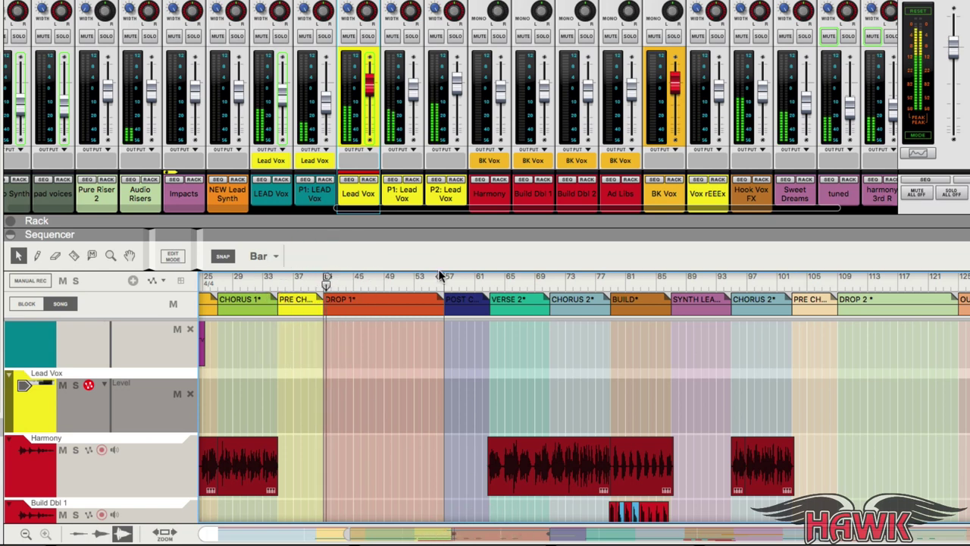
mouse_move(366, 81)
left_mouse_down()
mouse_move(361, 129)
mouse_move(381, 89)
left_mouse_up()
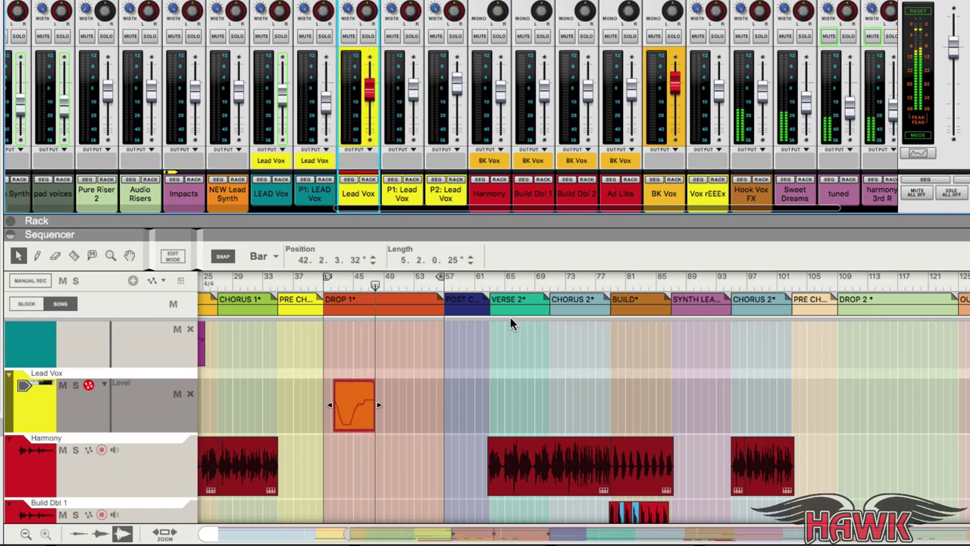
key("space")
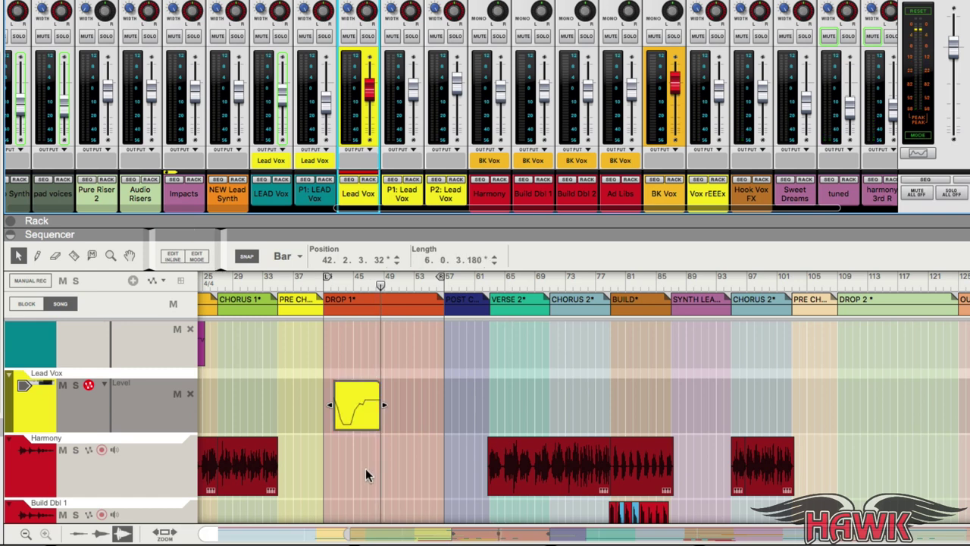
Edit the recorded Lead Vox level clip inline, raising the lowest automation points of the dip, one of them to 357.
double_click(363, 417)
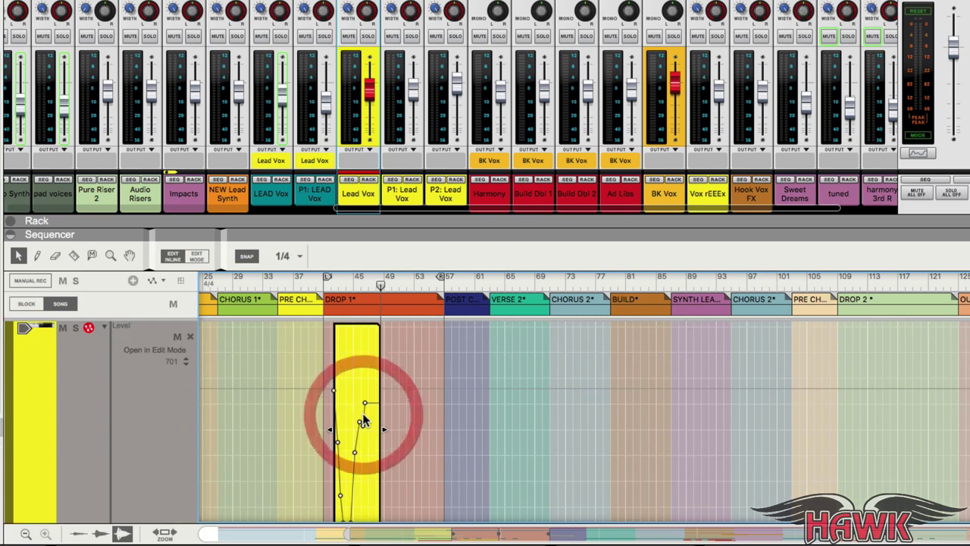
scroll(429, 473, "down", 1)
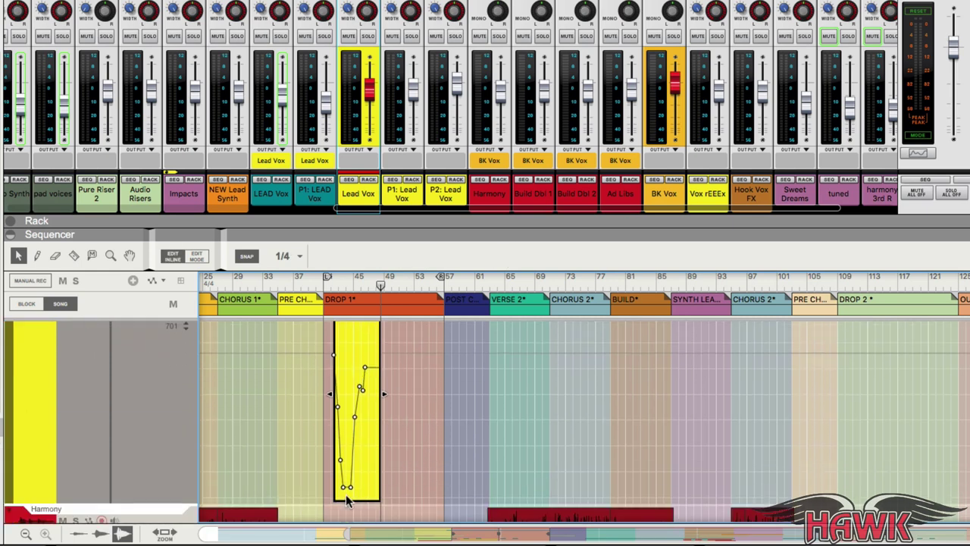
left_click_drag(351, 489, 354, 440)
left_click_drag(339, 459, 345, 422)
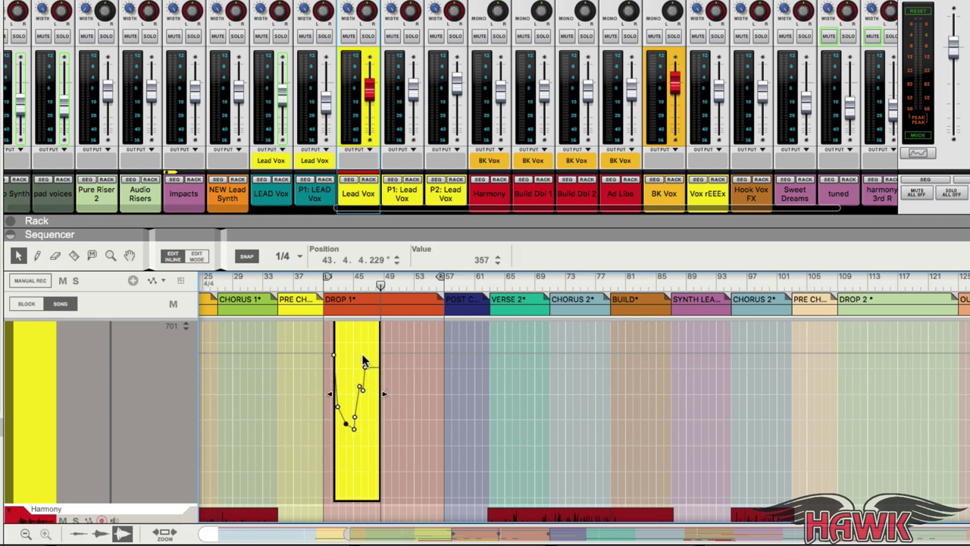
left_click(173, 257)
Copy the Lead Vox level automation clip from DROP 1 to DROP 2, starting in bar 107.
scroll(456, 439, "up", 5)
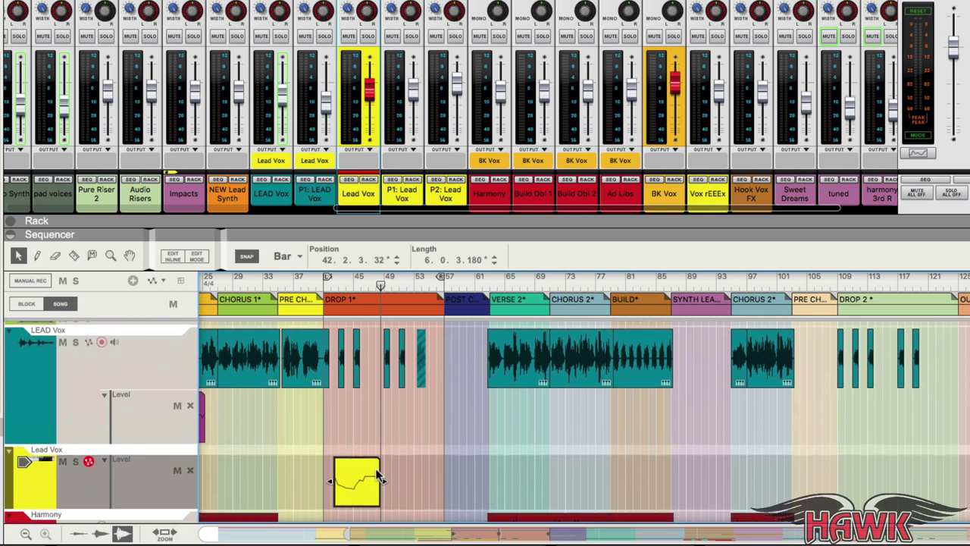
left_click(353, 466)
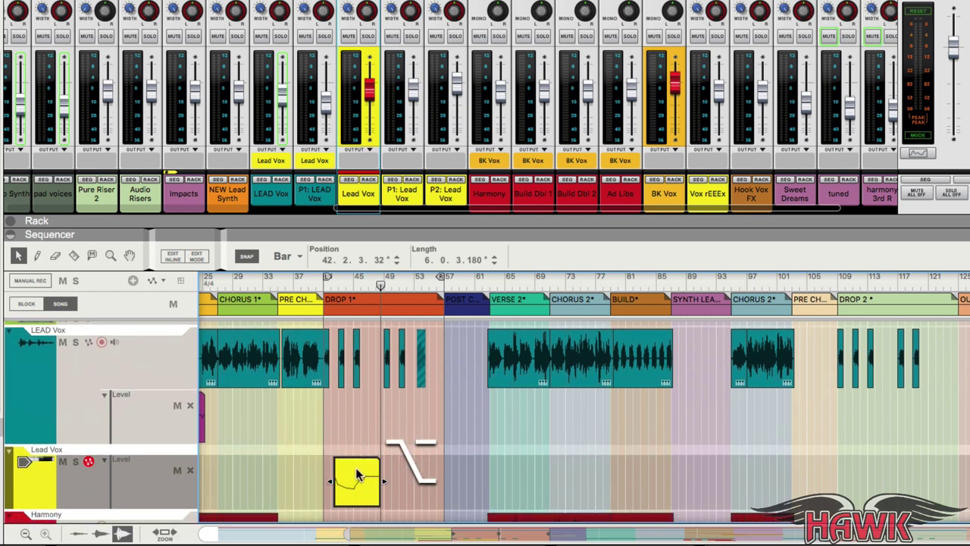
left_click_drag(358, 475, 848, 470)
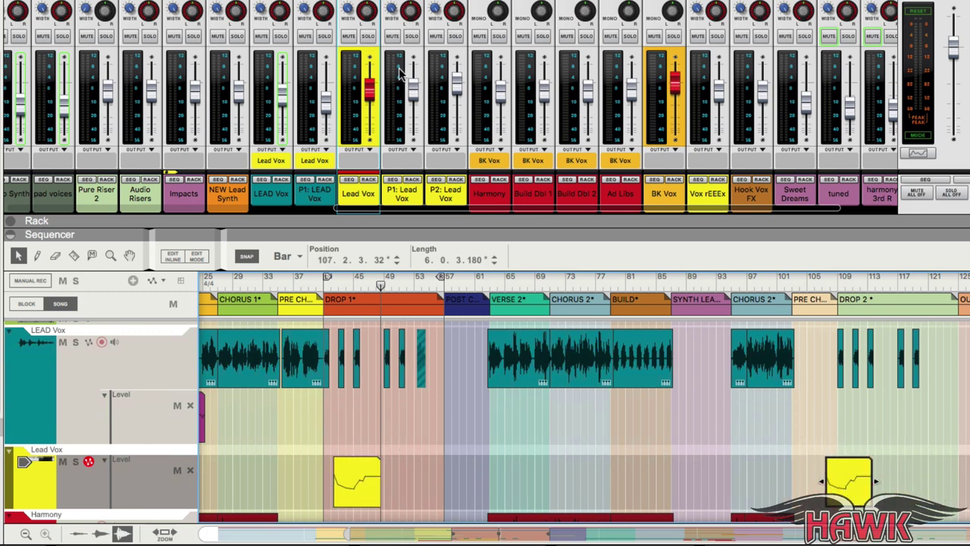
Create a pan automation lane for Lead Vox and draw an 11-bar clip on it starting at bar 40.
right_click(371, 19)
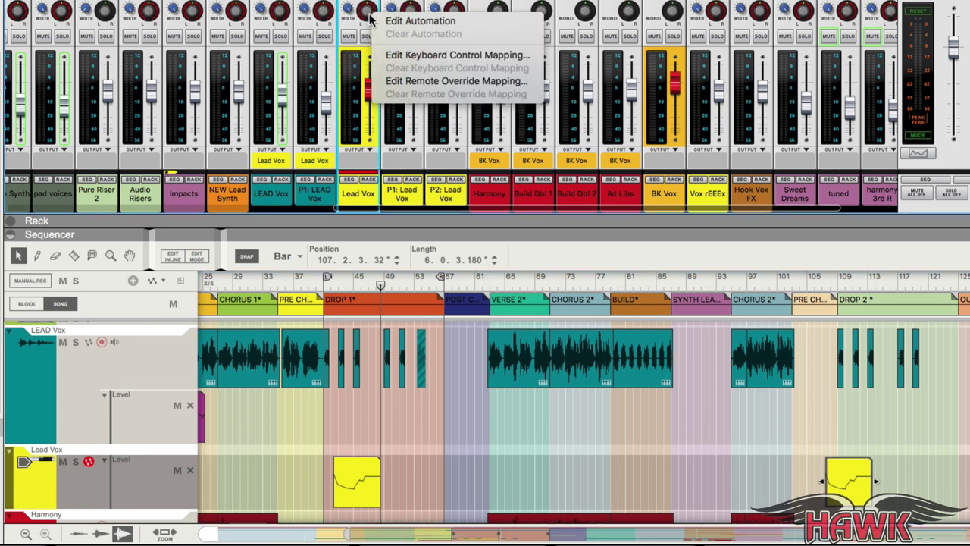
left_click(427, 22)
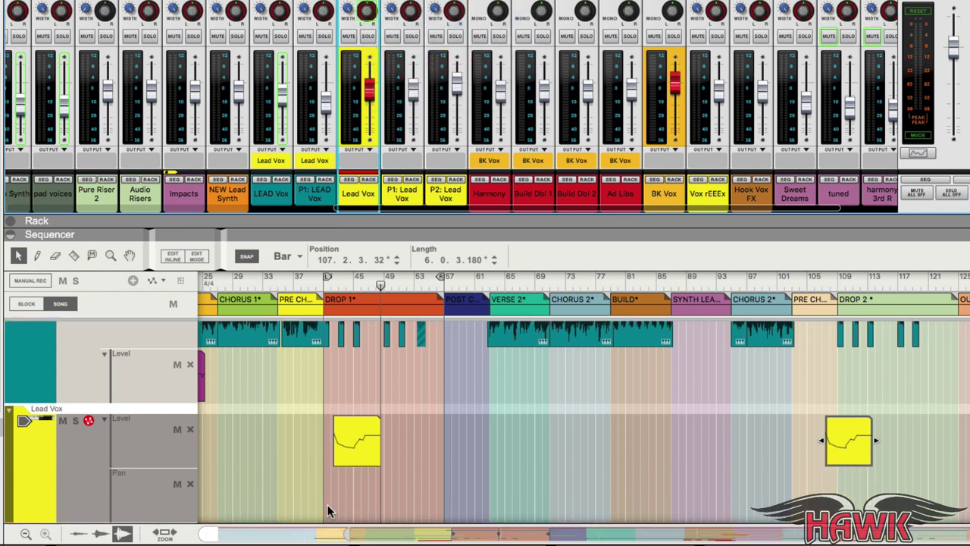
left_click(36, 256)
left_click_drag(326, 485, 398, 493)
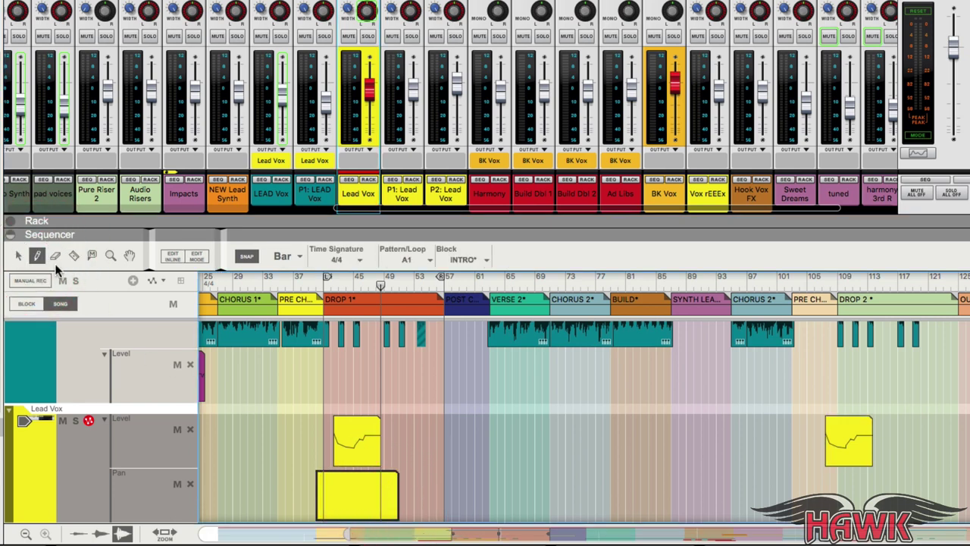
left_click(19, 256)
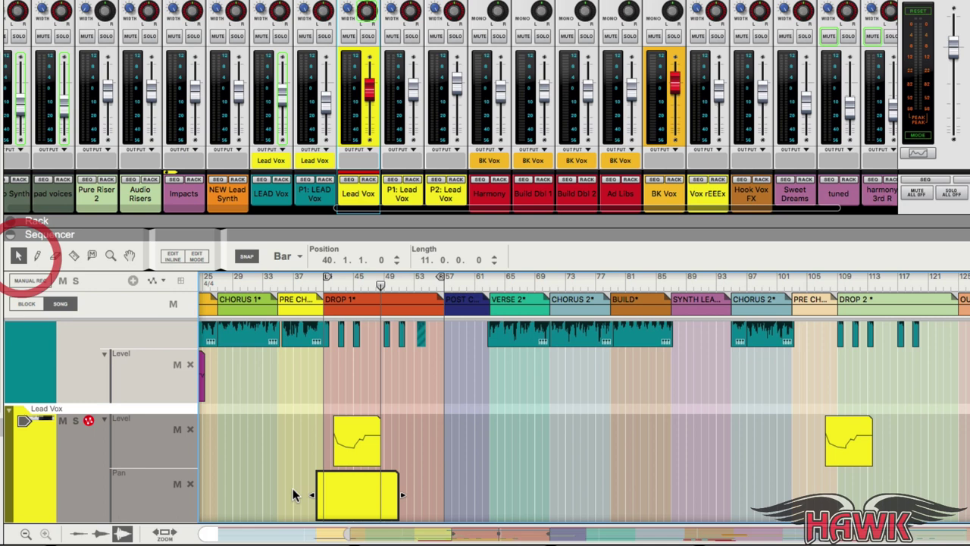
Draw a rising pan curve in the Lead Vox pan clip, from -27 in bar 41 to above centre at the clip's end.
double_click(350, 500)
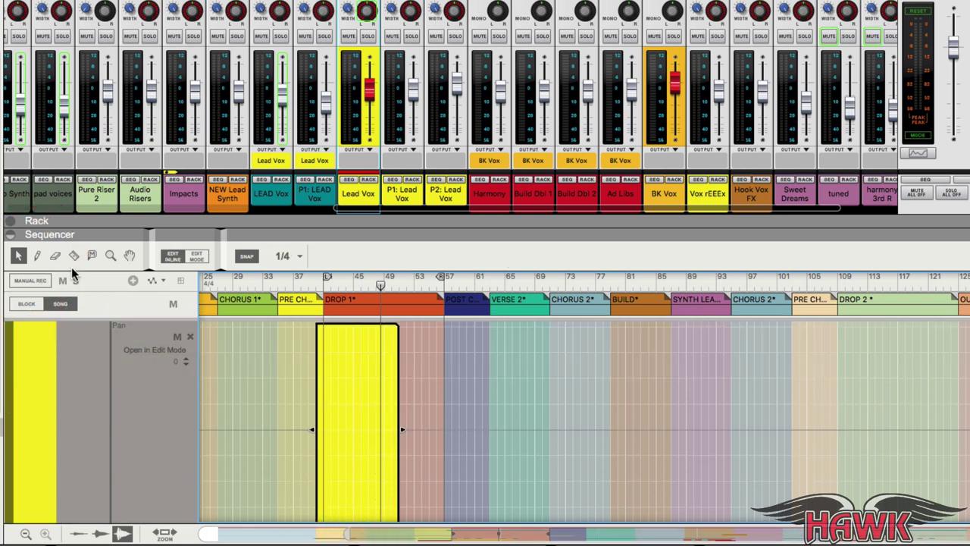
left_click(37, 256)
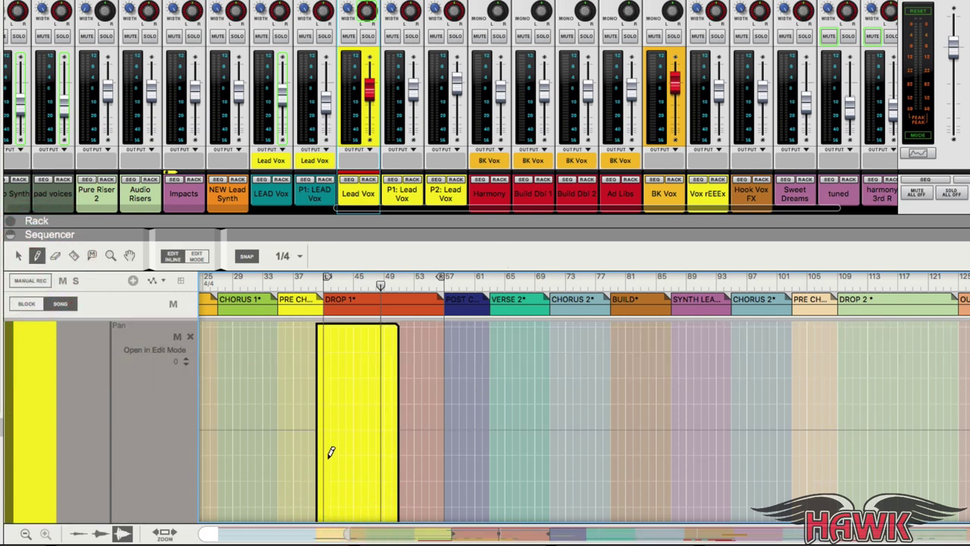
left_click_drag(330, 453, 367, 421)
left_click_drag(395, 389, 395, 381)
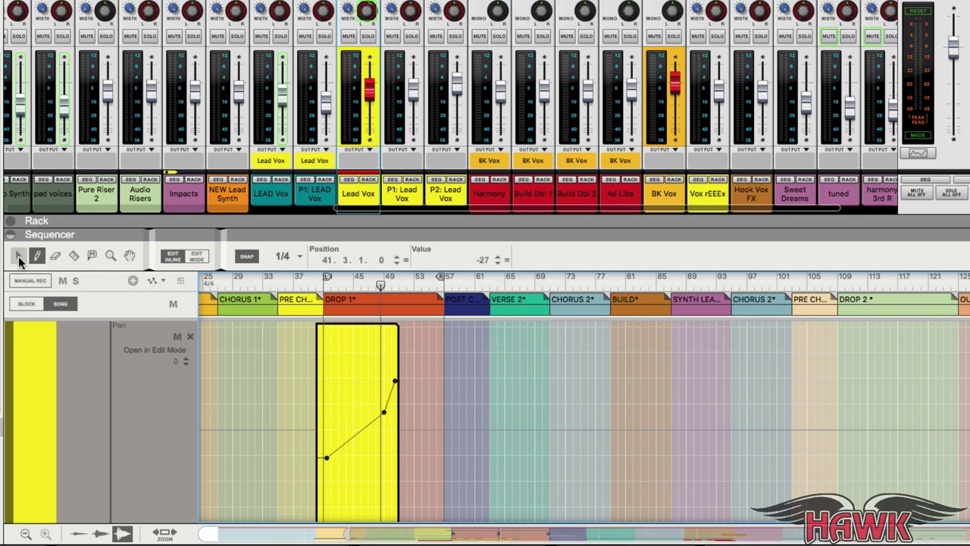
left_click(18, 258)
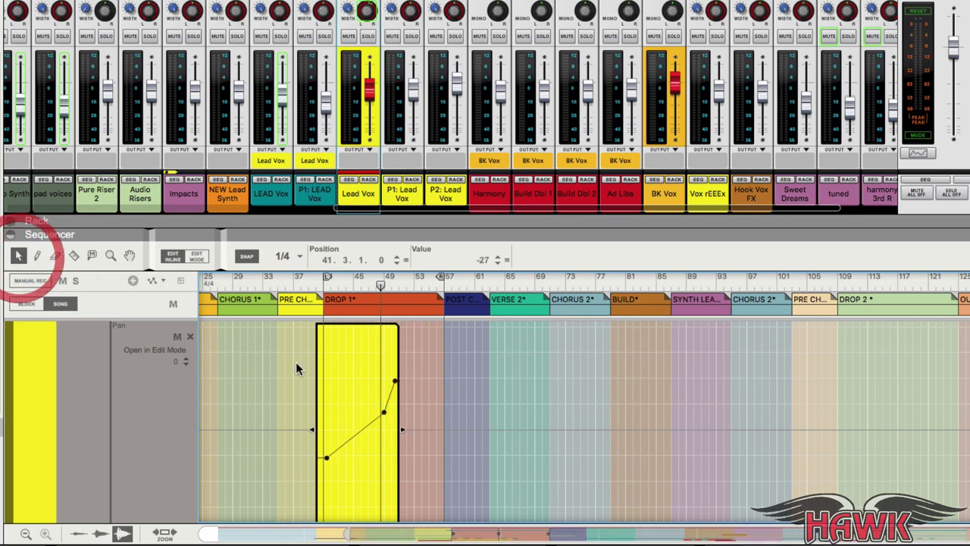
left_click(171, 257)
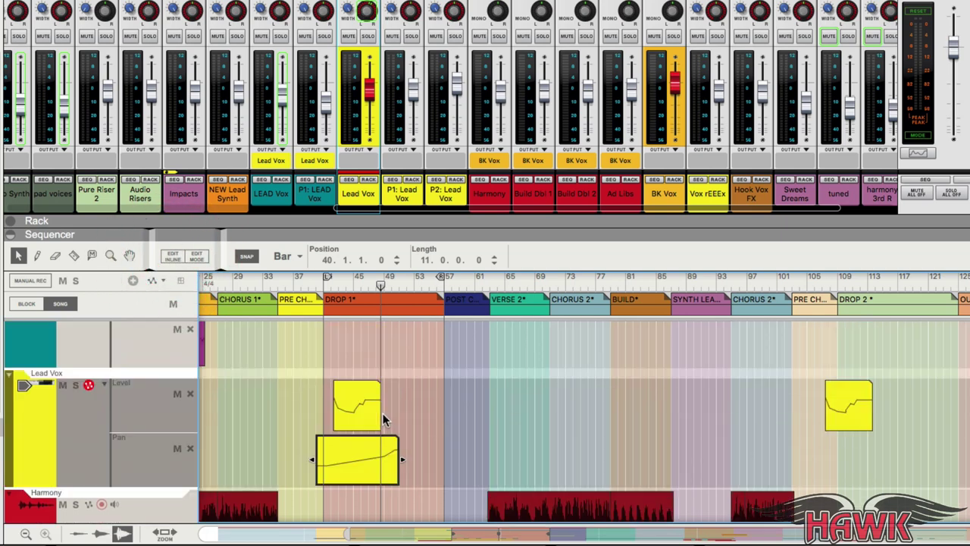
Play from the pre-chorus before DROP 1 to listen to the Lead Vox level and pan automation.
left_click(291, 280)
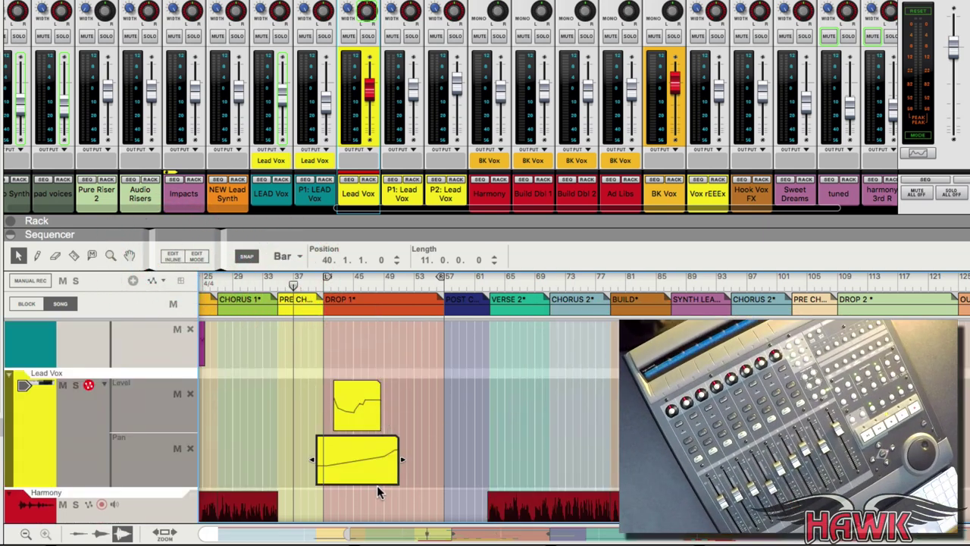
key("space")
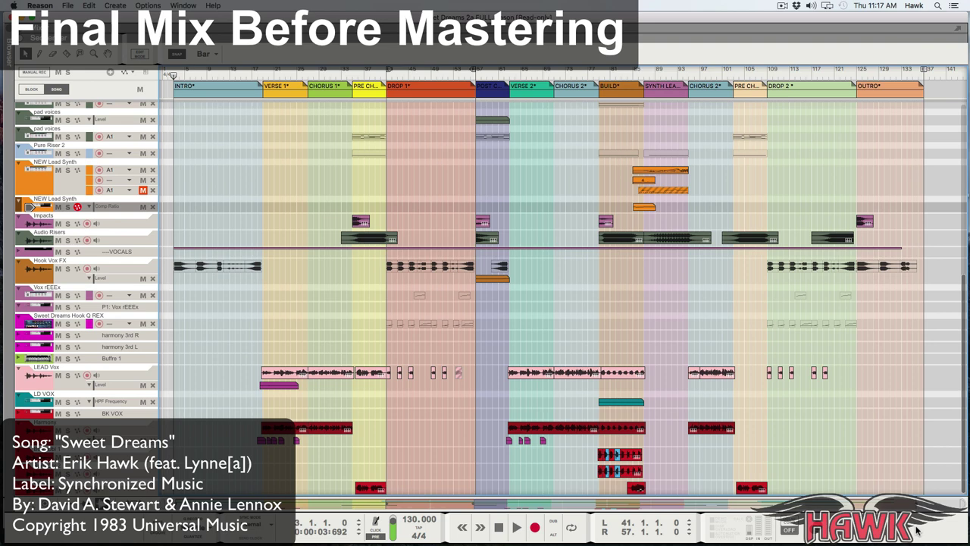
Play the final mix in Sweet Dreams 2a FULL.reason and look over the sequencer tracks from the vocals up to the drums.
key("space")
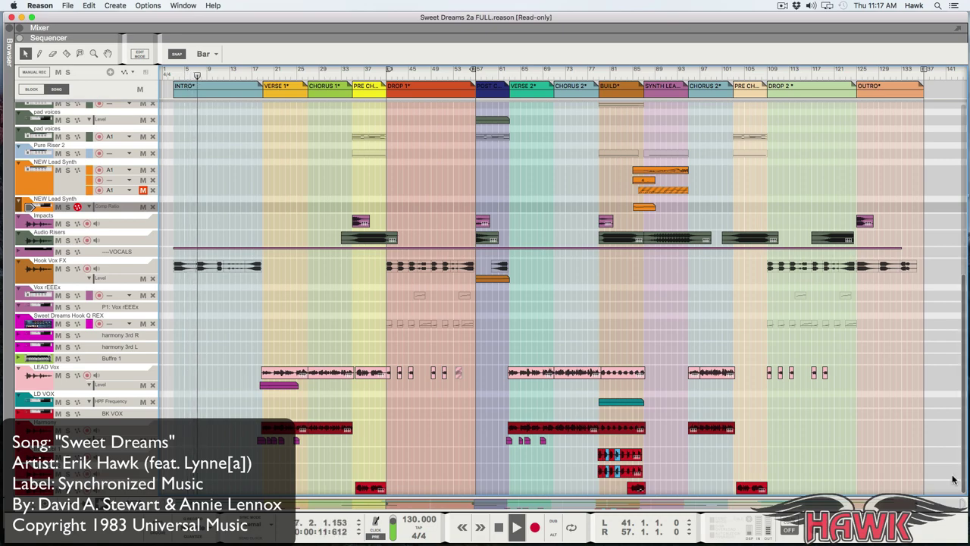
scroll(953, 479, "up", 4)
scroll(953, 479, "up", 8)
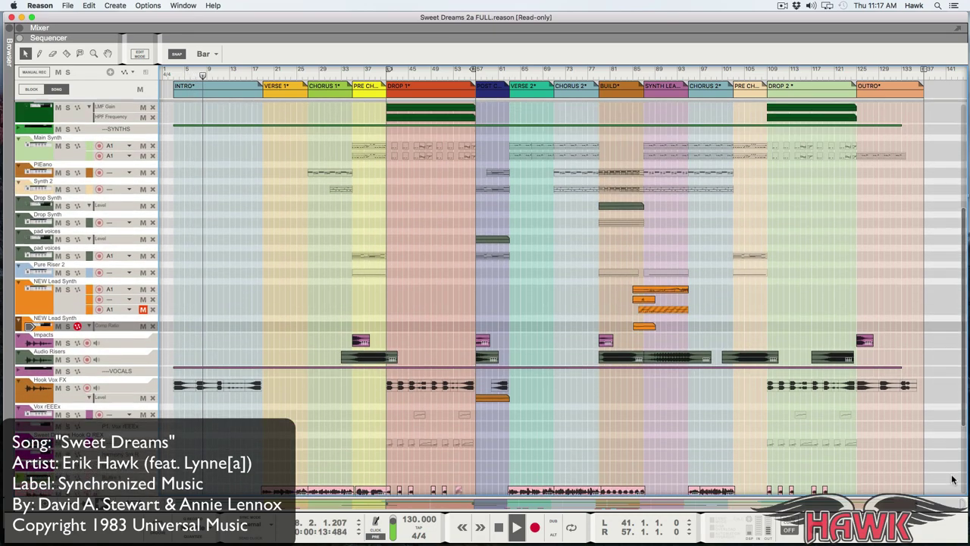
scroll(951, 479, "up", 7)
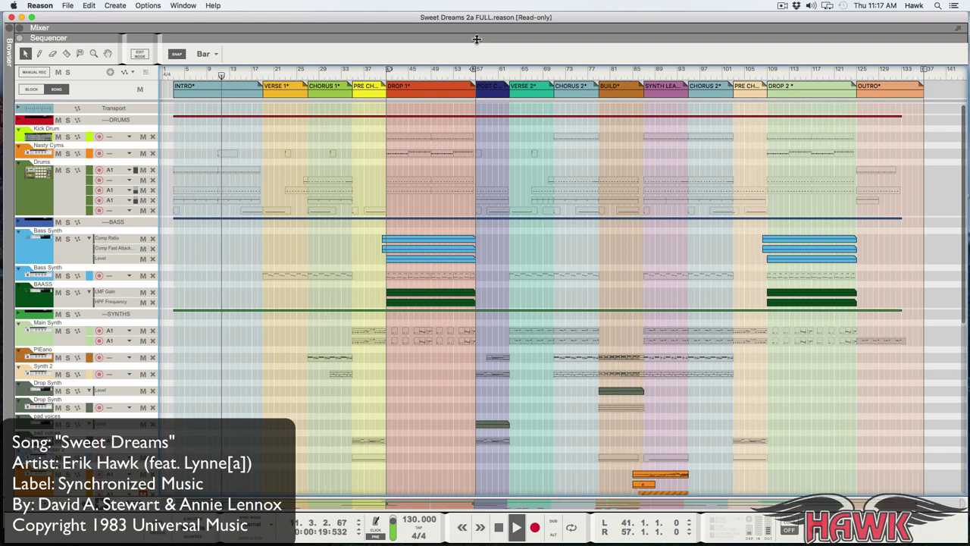
Expand the mixer during playback and examine the inserts, sends and faders across the channels, plus their dynamics and EQ sections.
left_click_drag(477, 40, 468, 506)
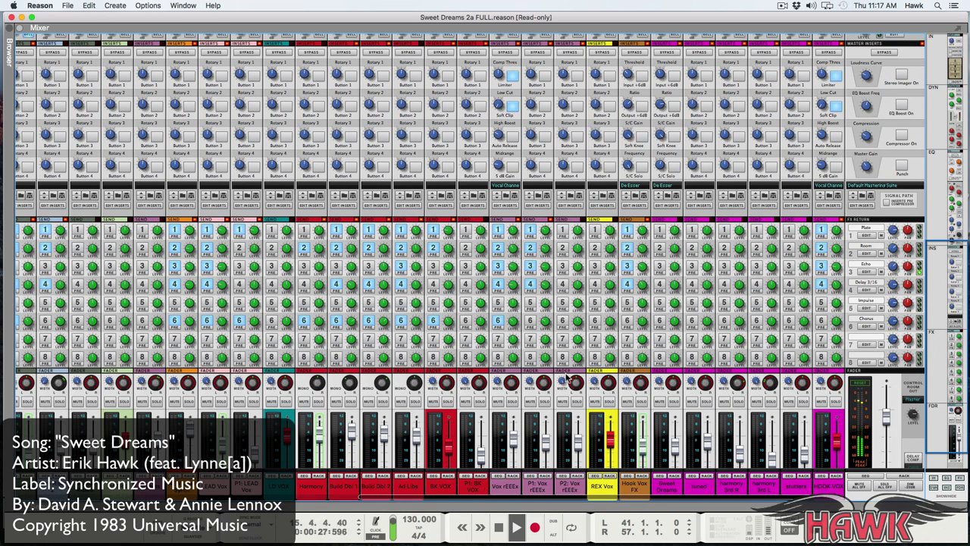
scroll(586, 347, "down", 3)
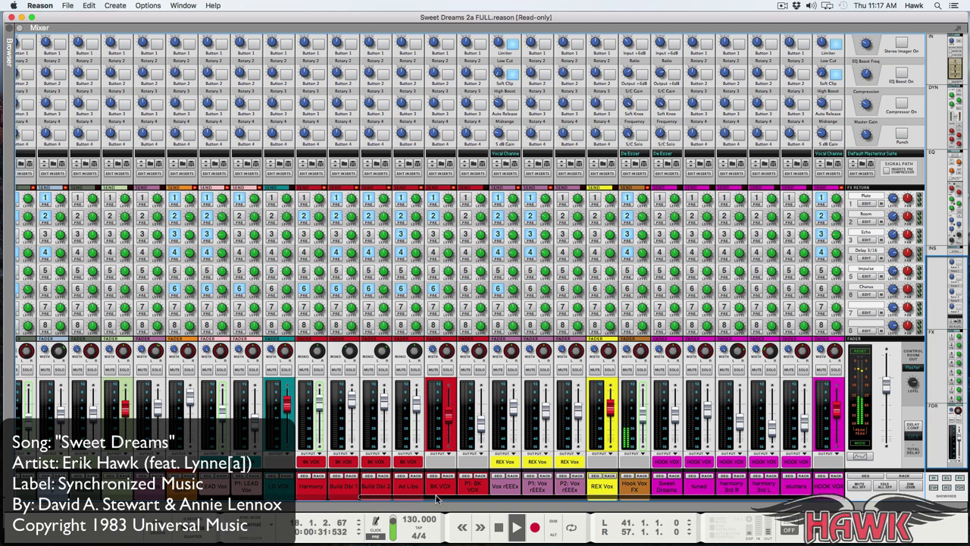
scroll(436, 499, "left", 8)
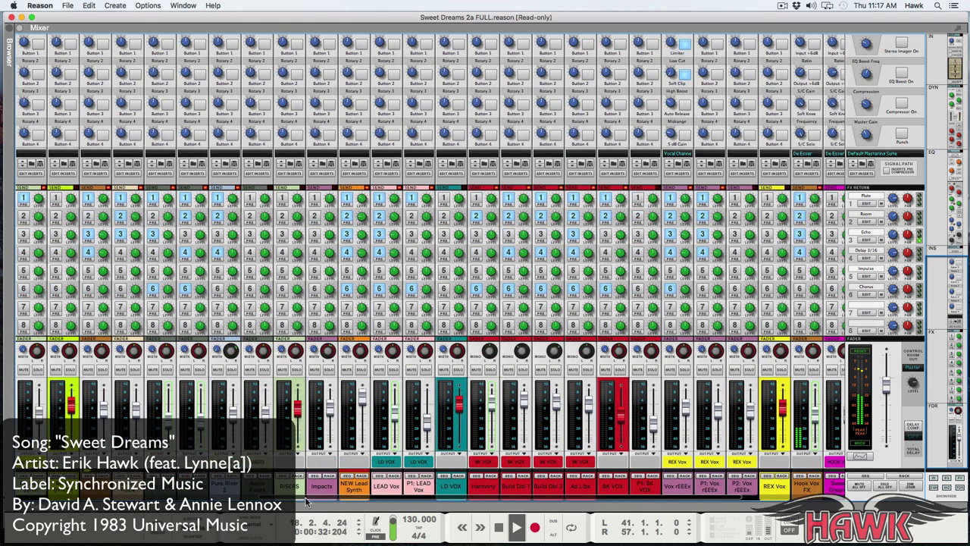
scroll(436, 499, "left", 4)
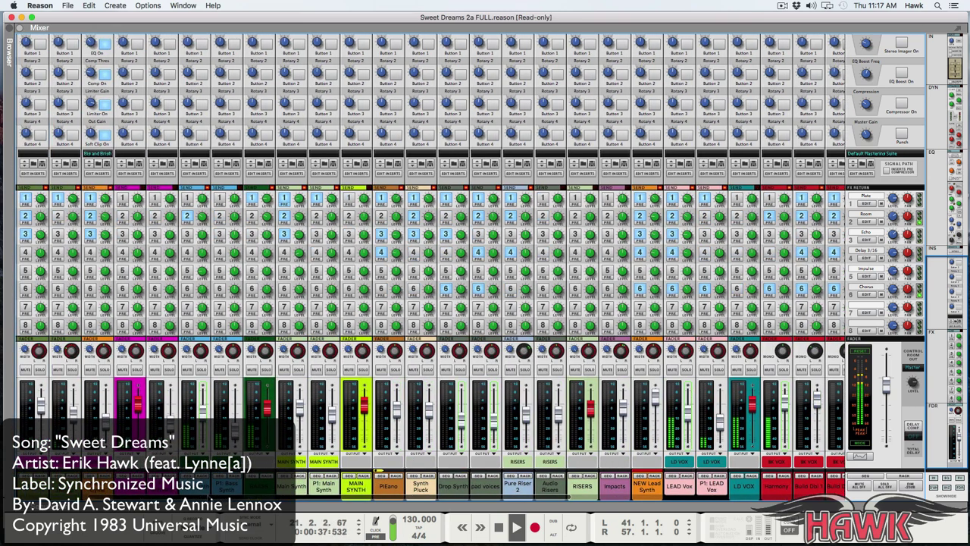
scroll(436, 498, "left", 4)
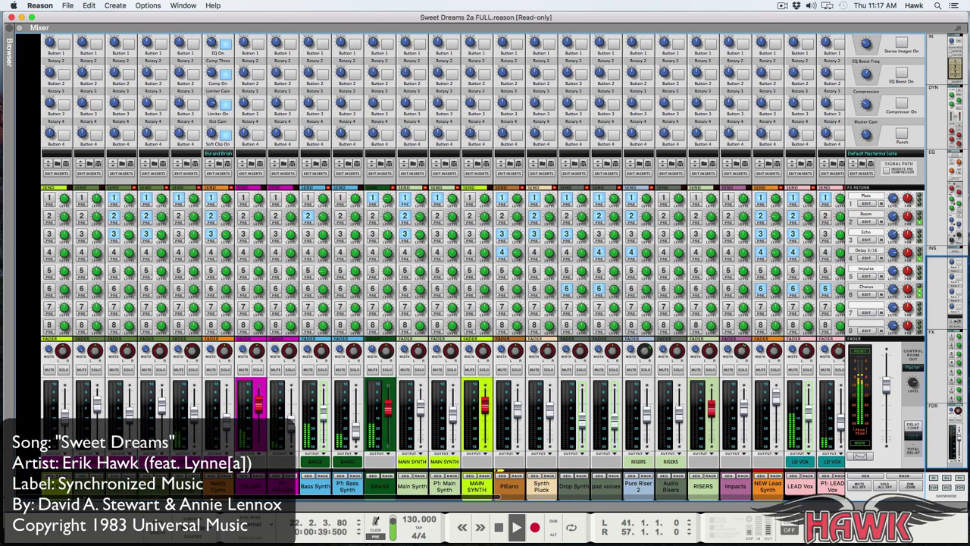
scroll(436, 498, "right", 6)
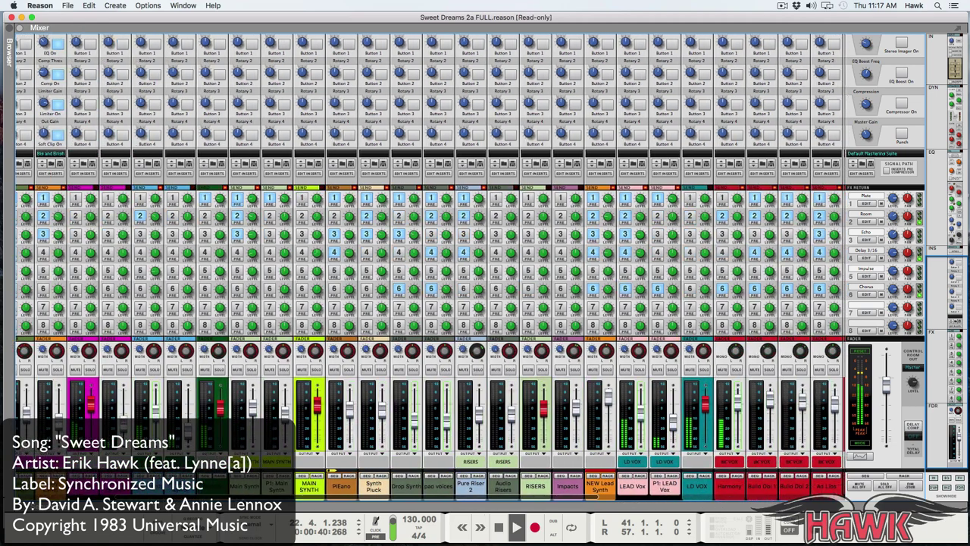
scroll(367, 508, "right", 6)
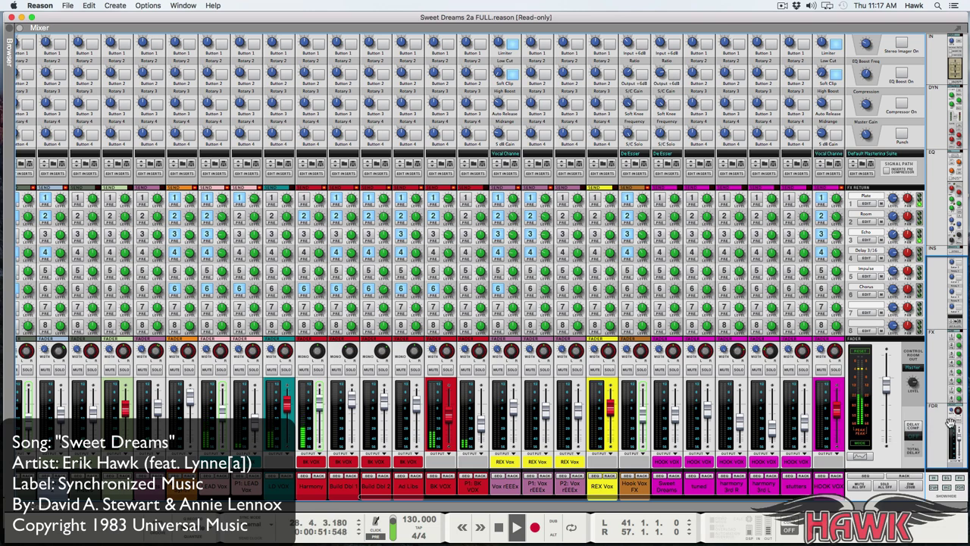
scroll(951, 417, "up", 15)
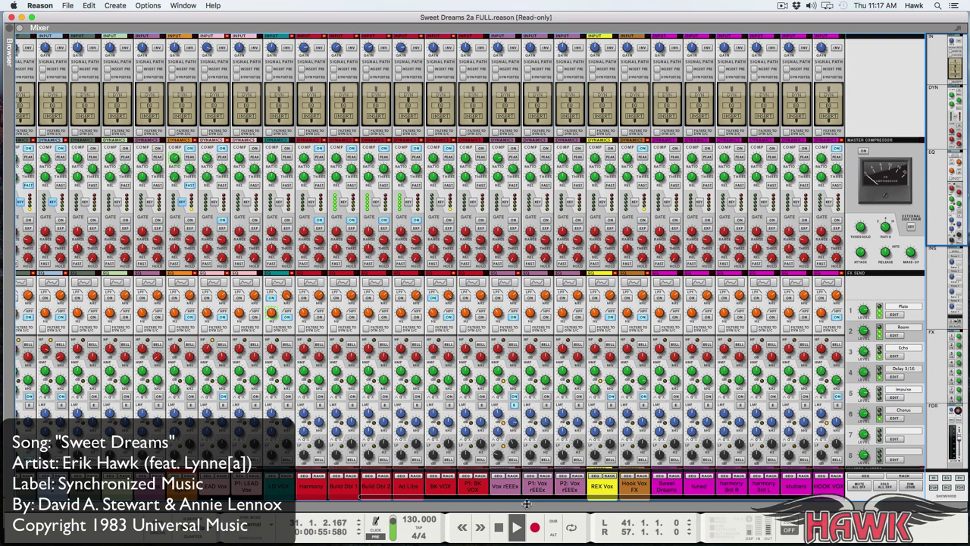
left_click_drag(532, 497, 416, 475)
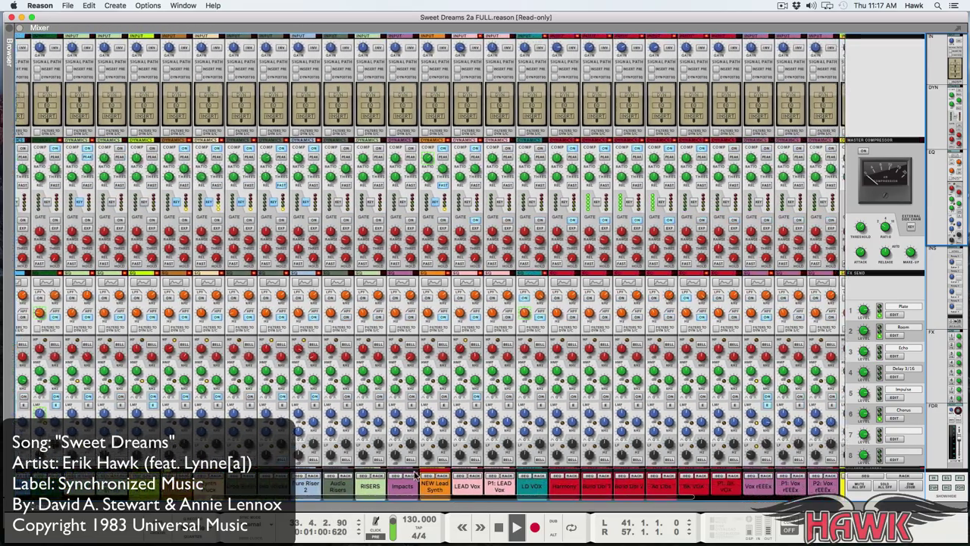
Attach the rack window to the main window and enlarge the rack to fill the view.
left_click(184, 5)
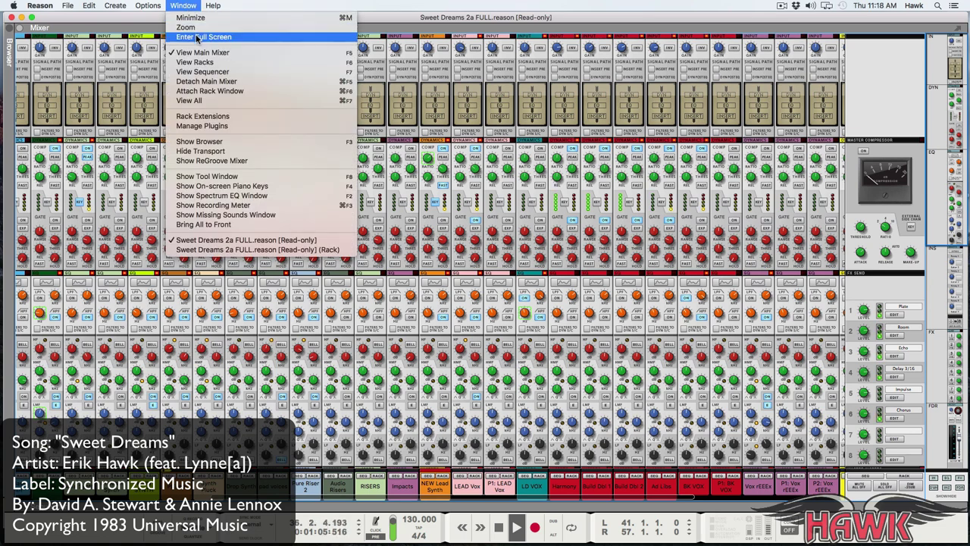
left_click(220, 91)
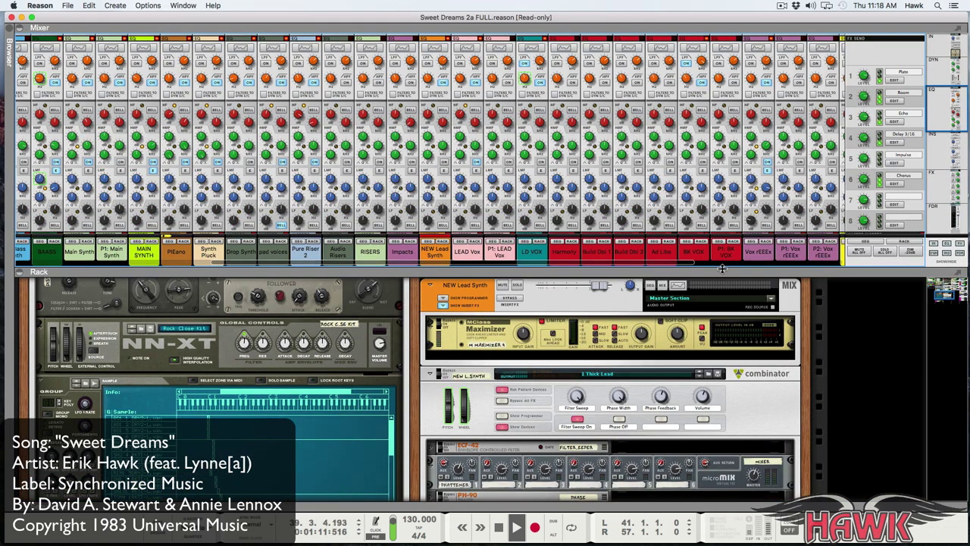
left_click_drag(722, 271, 713, 15)
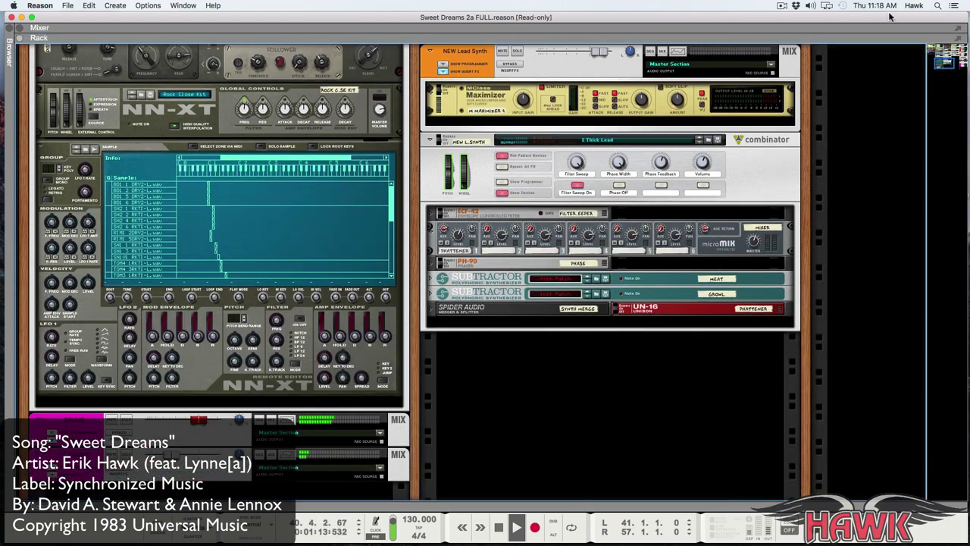
Examine the rack's master section and send effects, the drum devices, and the bass and synth columns.
left_click_drag(947, 62, 931, 44)
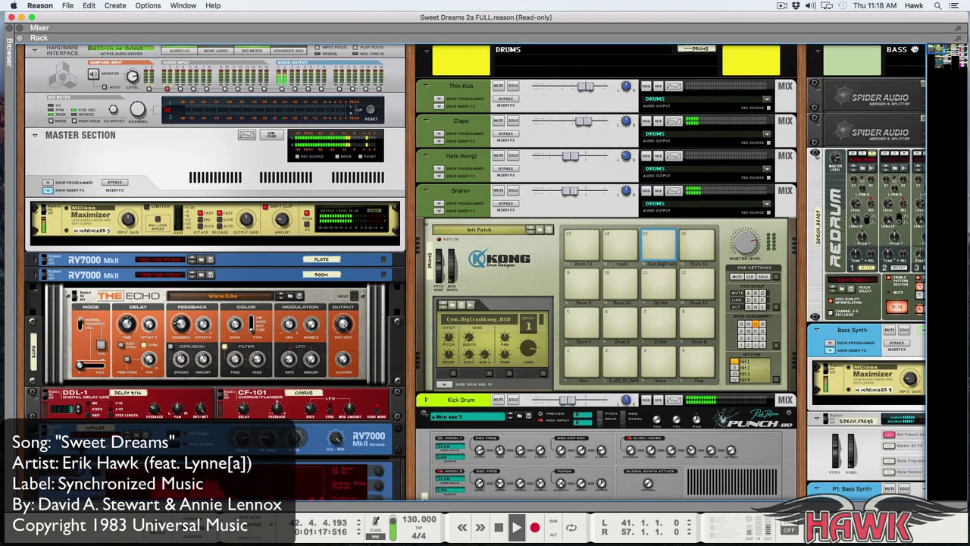
scroll(921, 50, "down", 10)
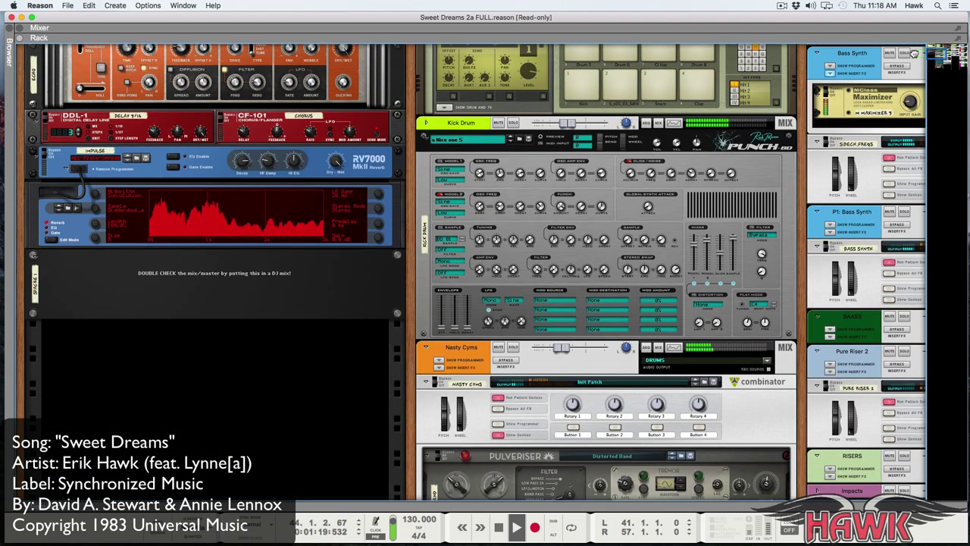
left_click_drag(929, 54, 954, 45)
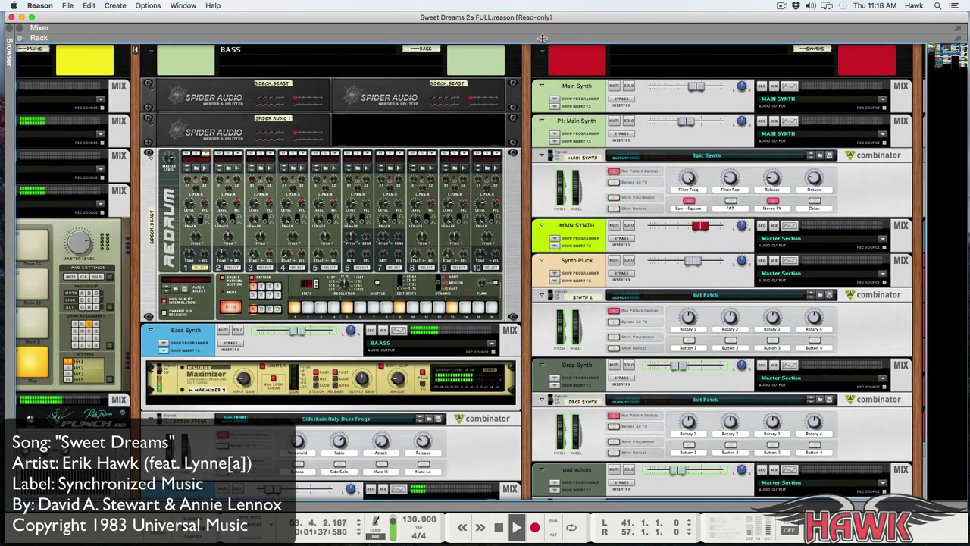
Bring back the expanded mixer, examine sends and faders through to the hook vocal channels, and reveal the sequencer beneath it.
left_click_drag(542, 39, 483, 519)
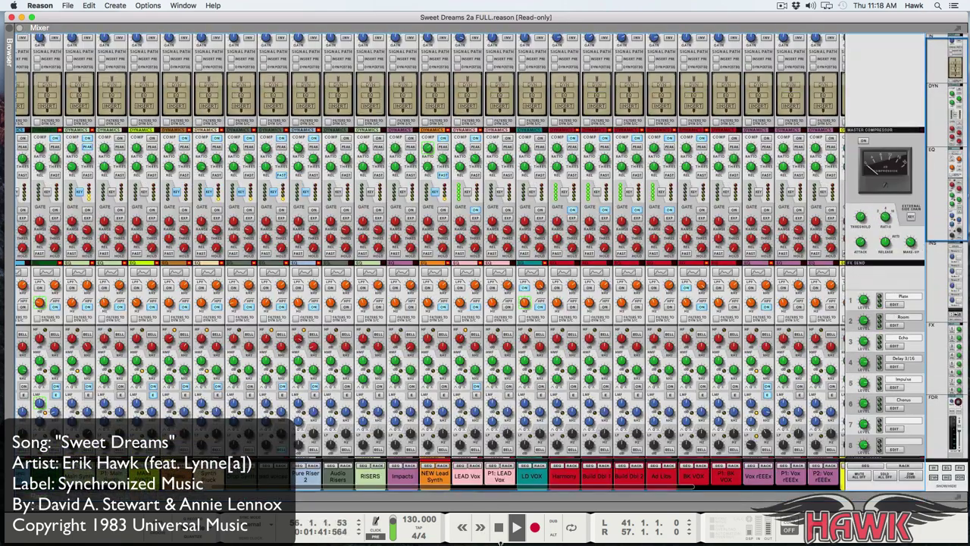
left_click_drag(945, 195, 925, 432)
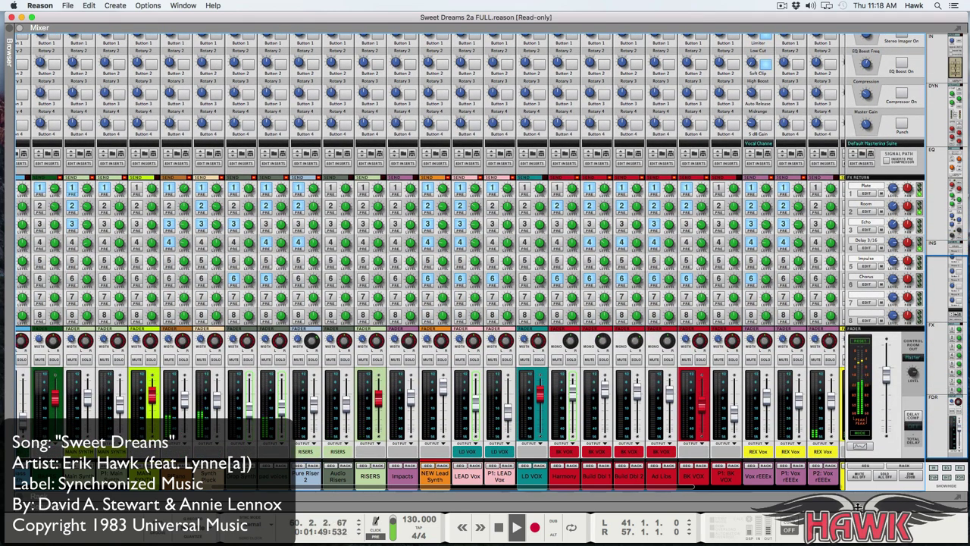
left_click_drag(854, 494, 853, 410)
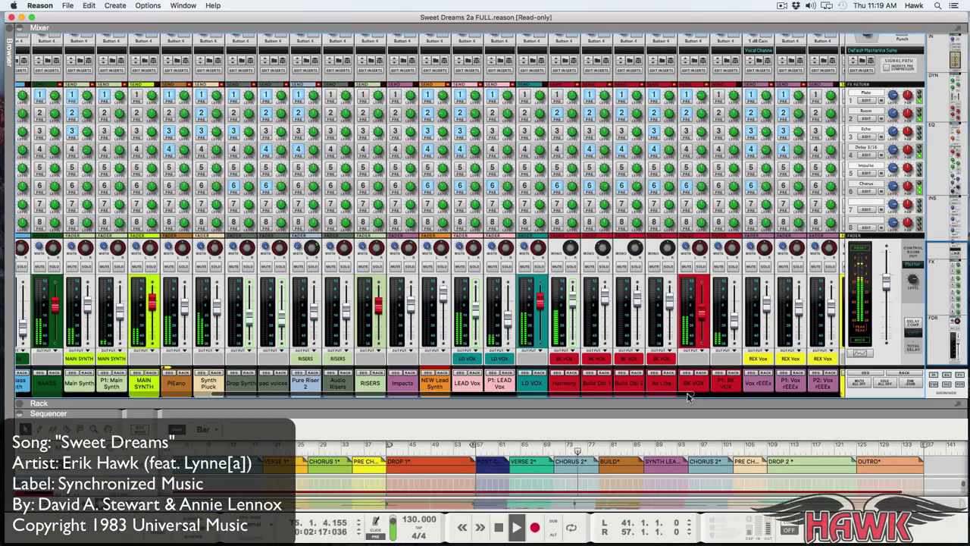
left_click_drag(444, 368, 376, 369)
left_click_drag(640, 394, 861, 409)
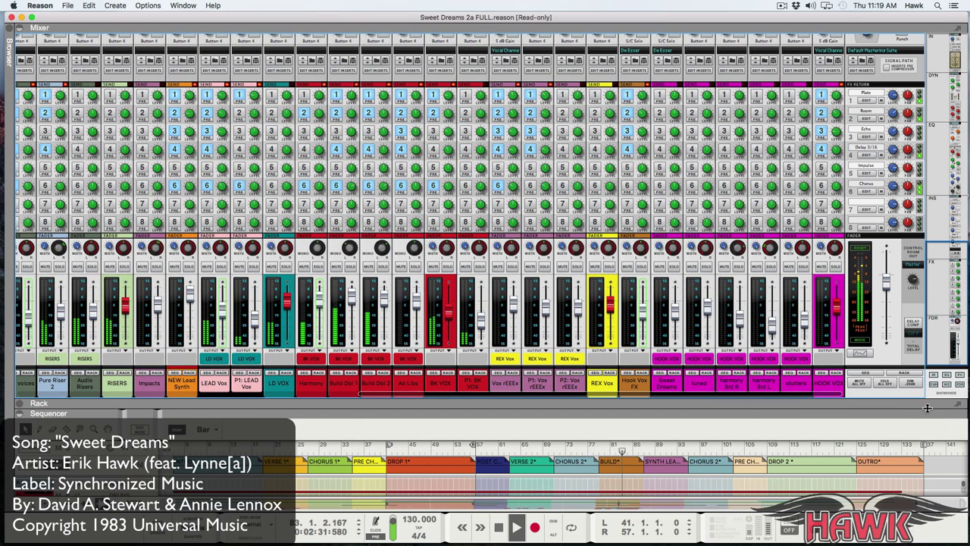